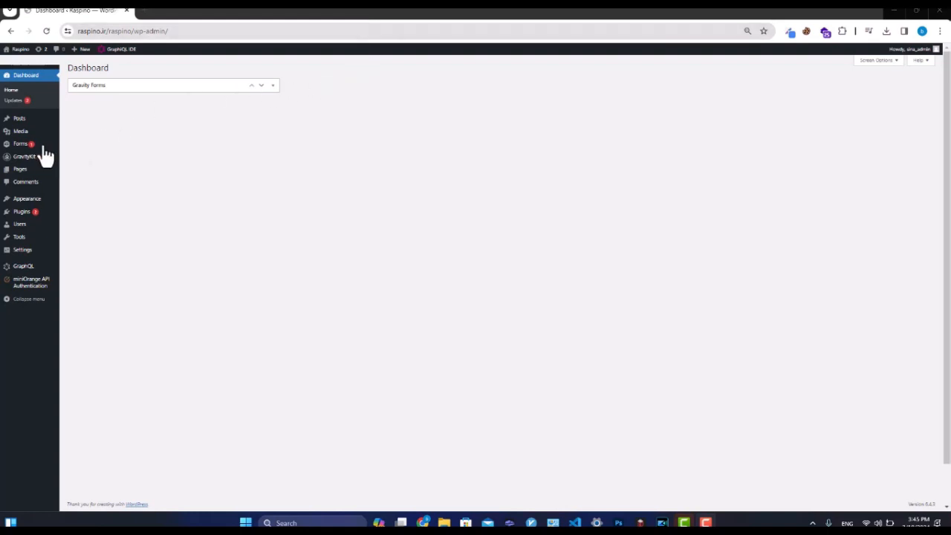
Reveal the Forms flyout submenu from the WordPress admin sidebar.
{"action": "mouse_move", "coordinate": [37, 148]}
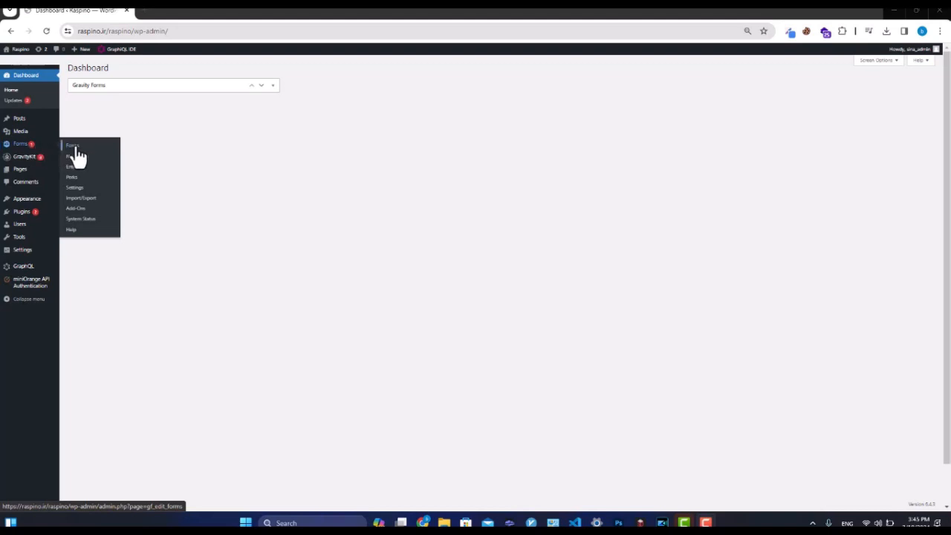
From Forms > New Form, create a Blank Form titled HRM.
{"action": "left_click", "coordinate": [83, 164]}
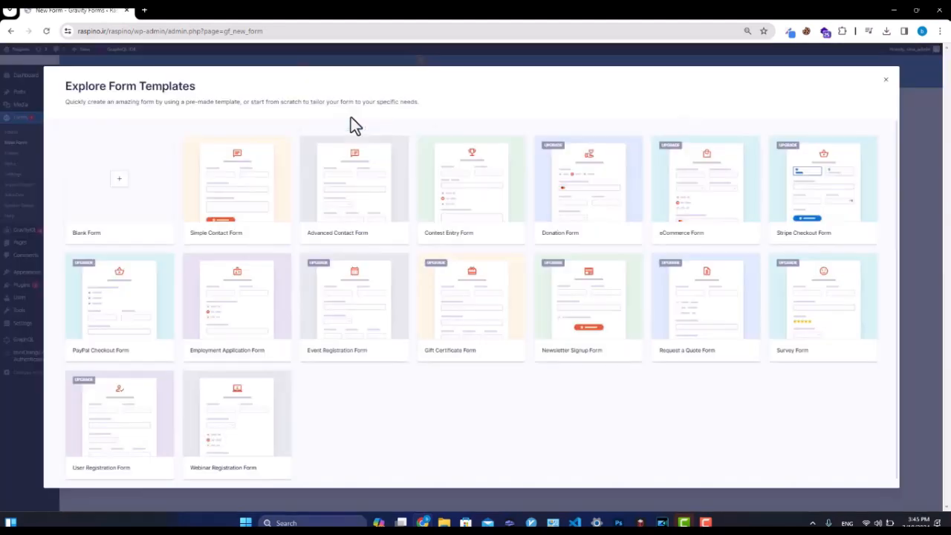
{"action": "left_click", "coordinate": [104, 186]}
{"action": "left_click", "coordinate": [394, 220]}
{"action": "left_click", "coordinate": [394, 220]}
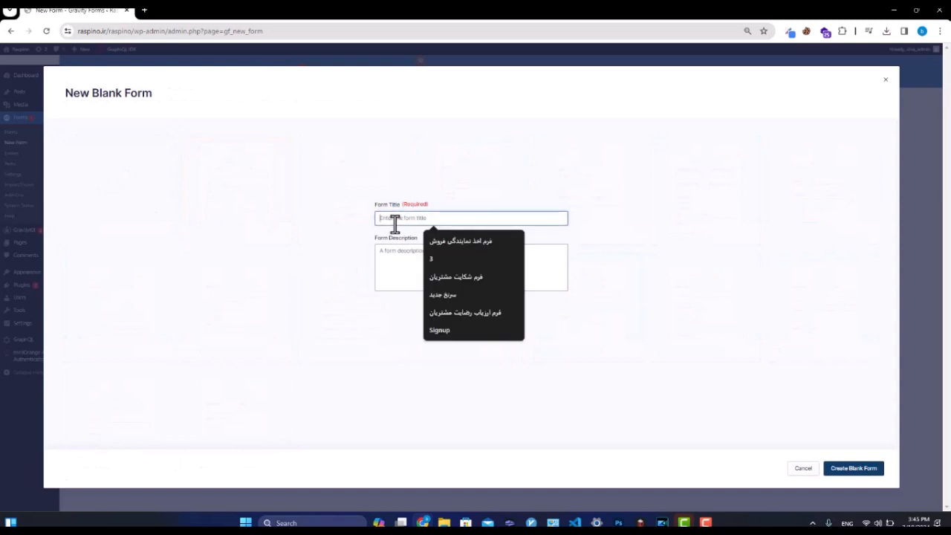
{"action": "type", "text": "HRM"}
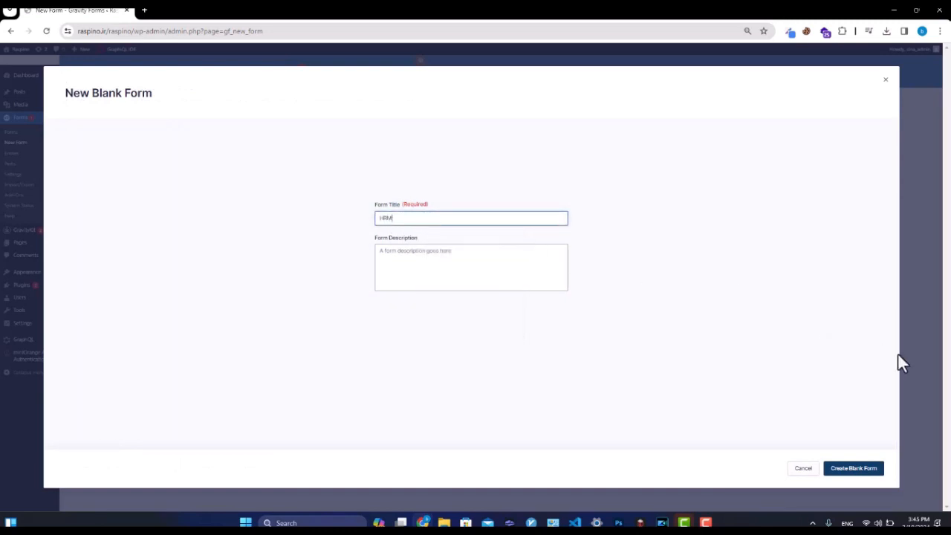
{"action": "left_click", "coordinate": [880, 466]}
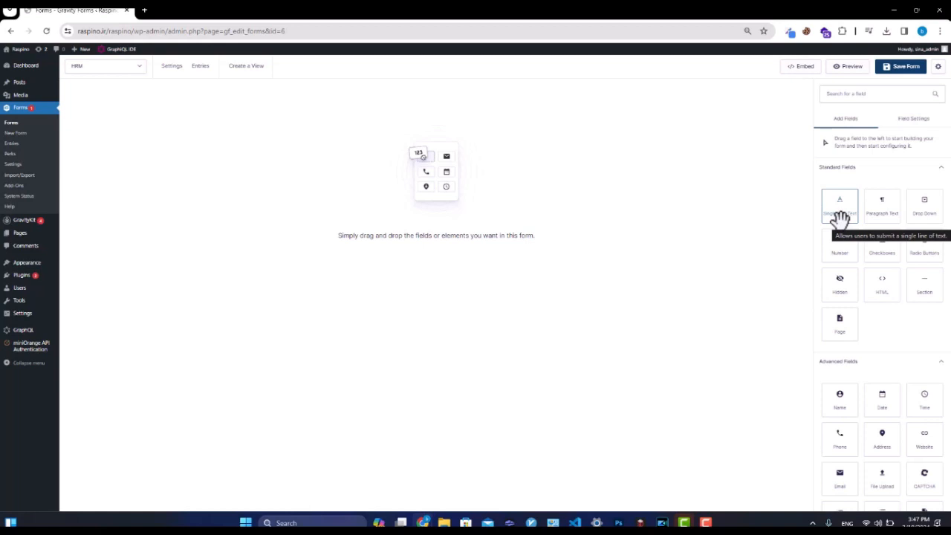
Add a Single Line Text field to the HRM form and select its Untitled label.
{"action": "left_click_drag", "start_coordinate": [840, 217], "coordinate": [387, 186]}
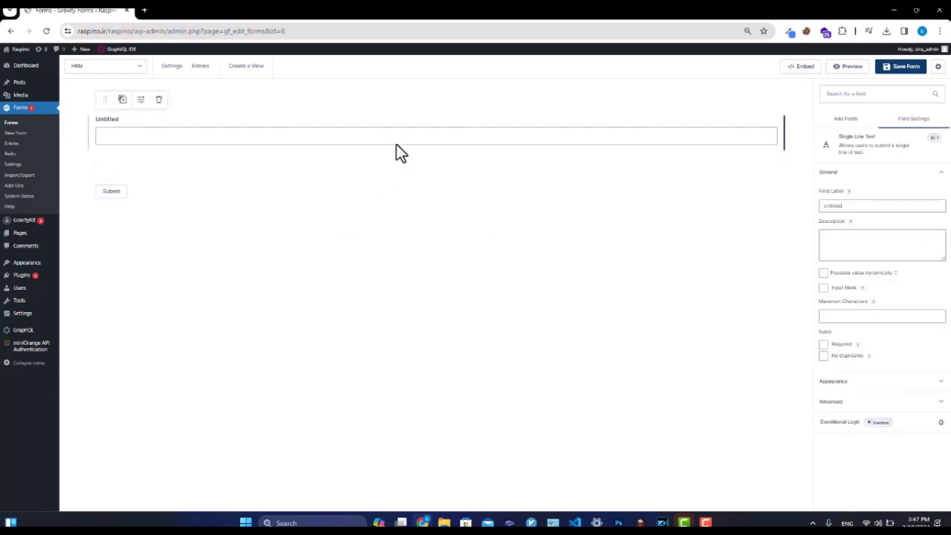
{"action": "double_click", "coordinate": [839, 206]}
{"action": "left_click", "coordinate": [860, 204]}
{"action": "double_click", "coordinate": [853, 205]}
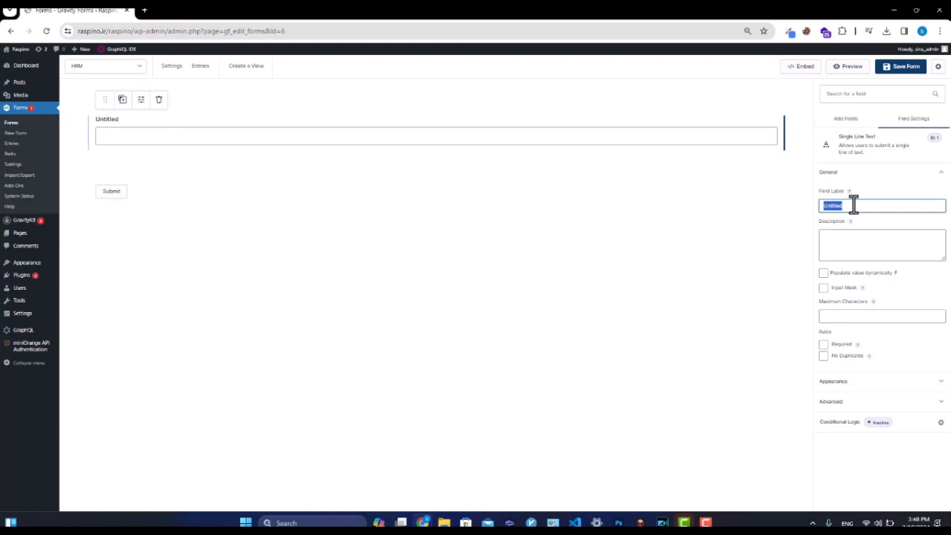
Label the text field 'Name' with the description 'Enter your full name'.
{"action": "type", "text": "Name"}
{"action": "left_click", "coordinate": [853, 247]}
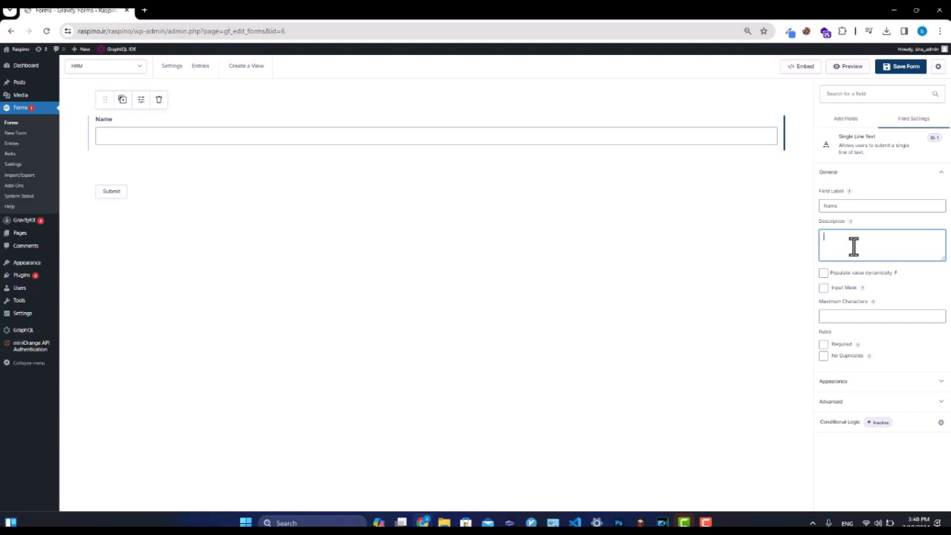
{"action": "type", "text": "Enter your full name"}
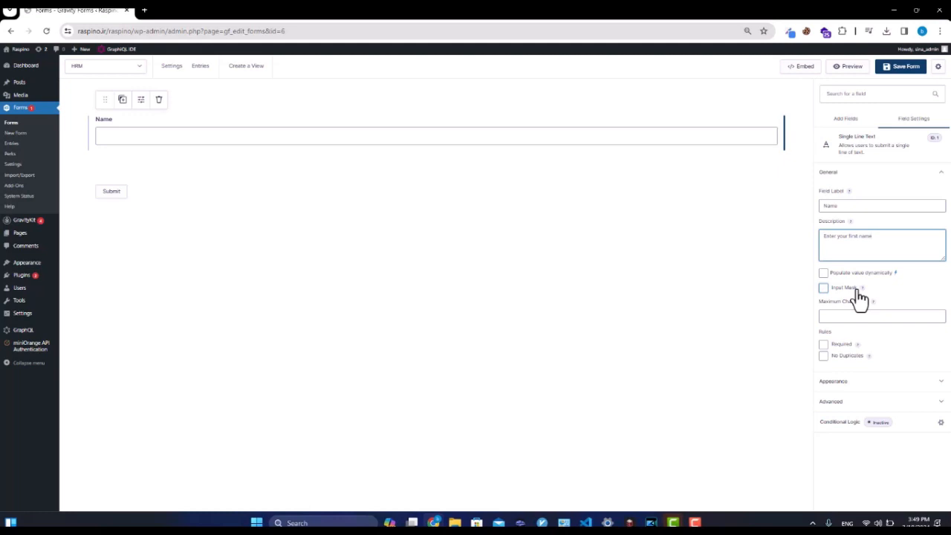
{"action": "left_click", "coordinate": [858, 290]}
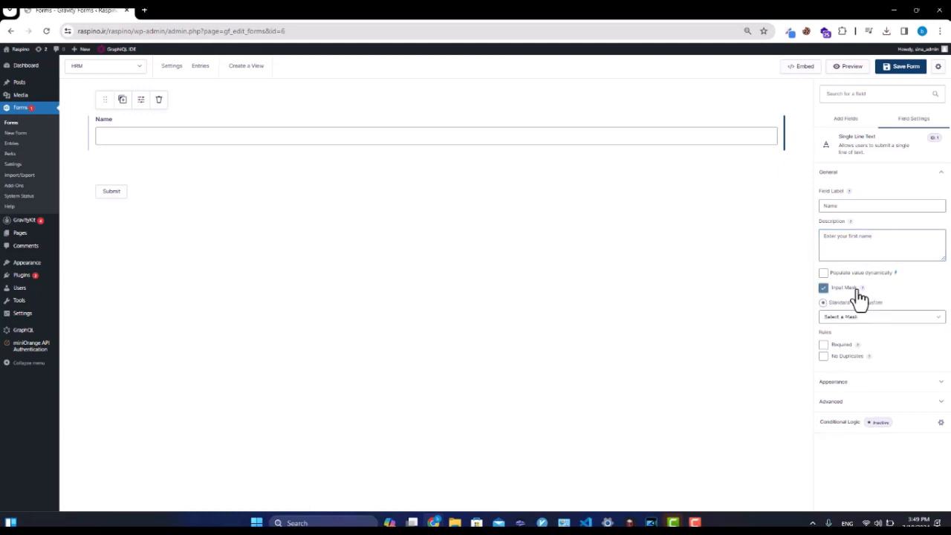
{"action": "left_click", "coordinate": [848, 318]}
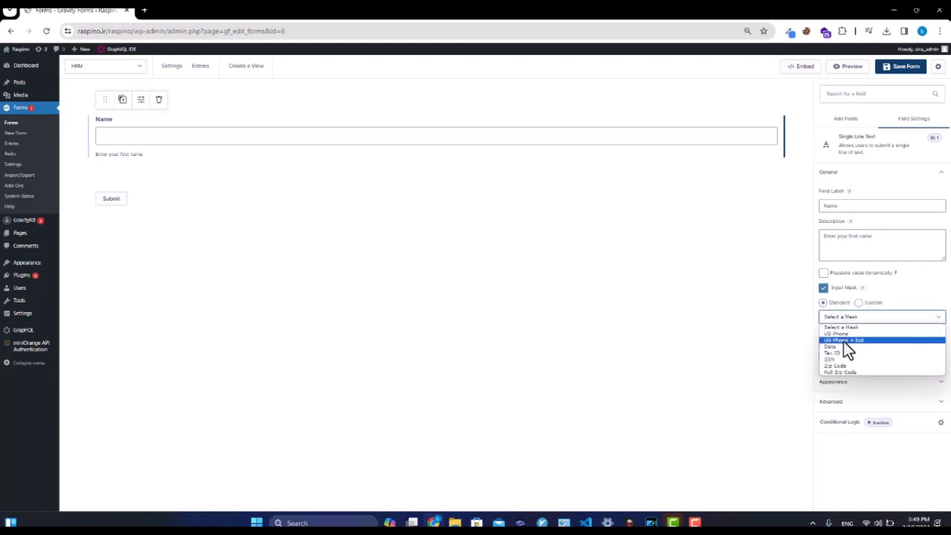
{"action": "left_click", "coordinate": [843, 347]}
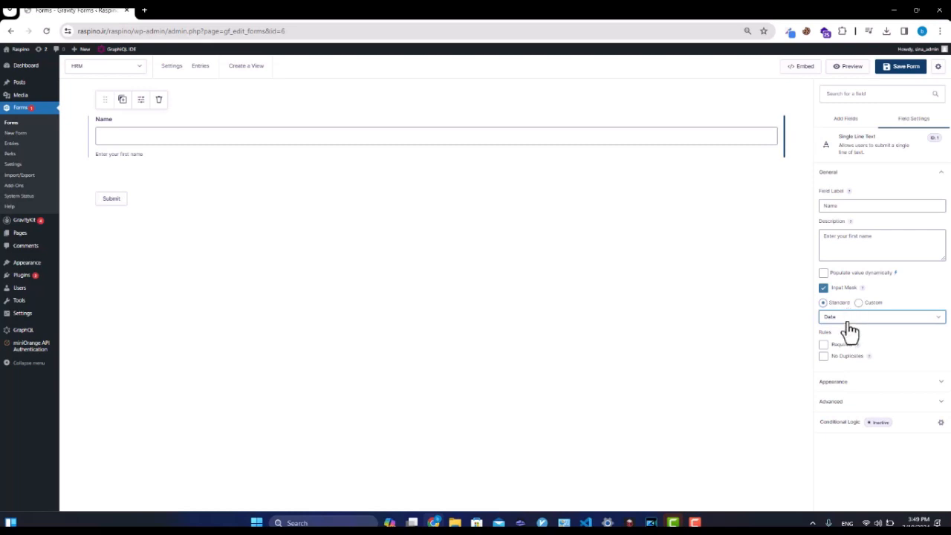
{"action": "left_click", "coordinate": [847, 320]}
{"action": "left_click", "coordinate": [847, 366]}
{"action": "left_click", "coordinate": [848, 318]}
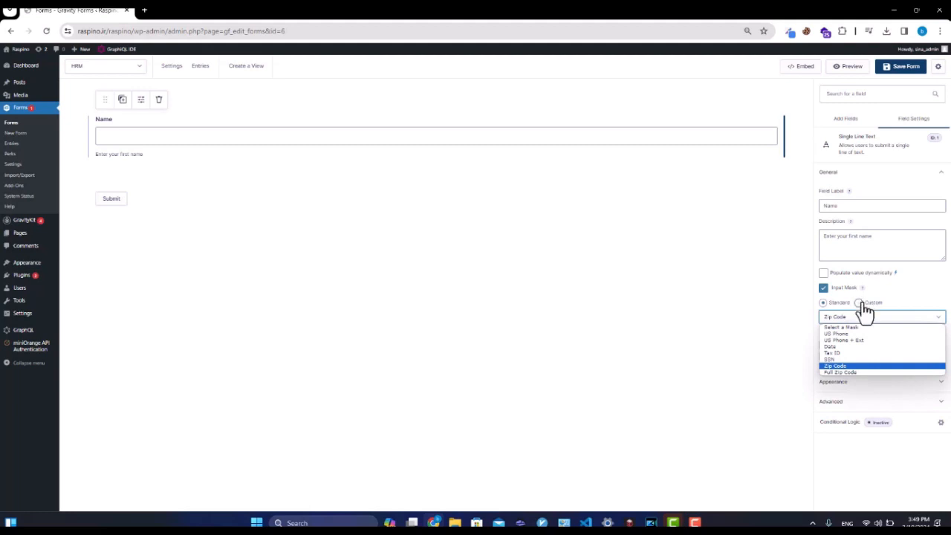
{"action": "left_click", "coordinate": [862, 305]}
{"action": "left_click", "coordinate": [861, 303]}
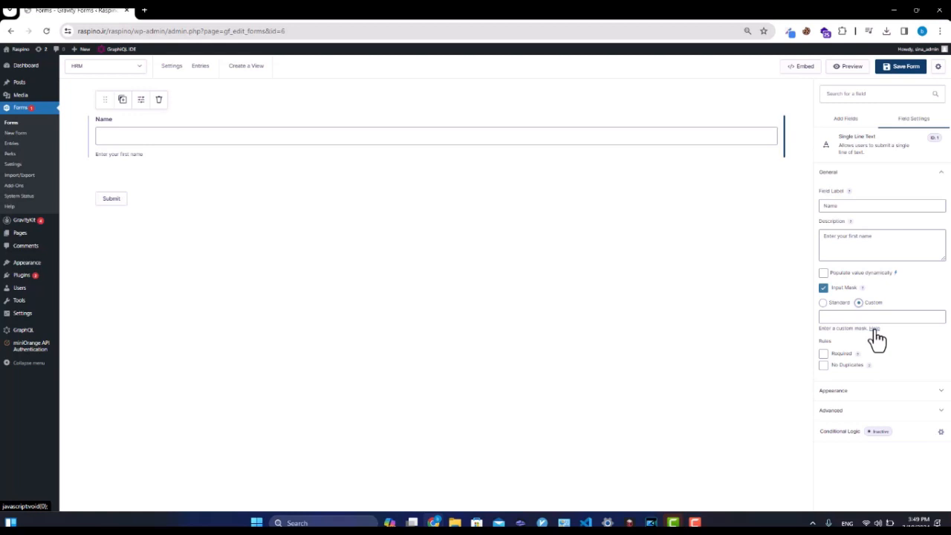
{"action": "left_click", "coordinate": [838, 290]}
{"action": "left_click", "coordinate": [854, 319]}
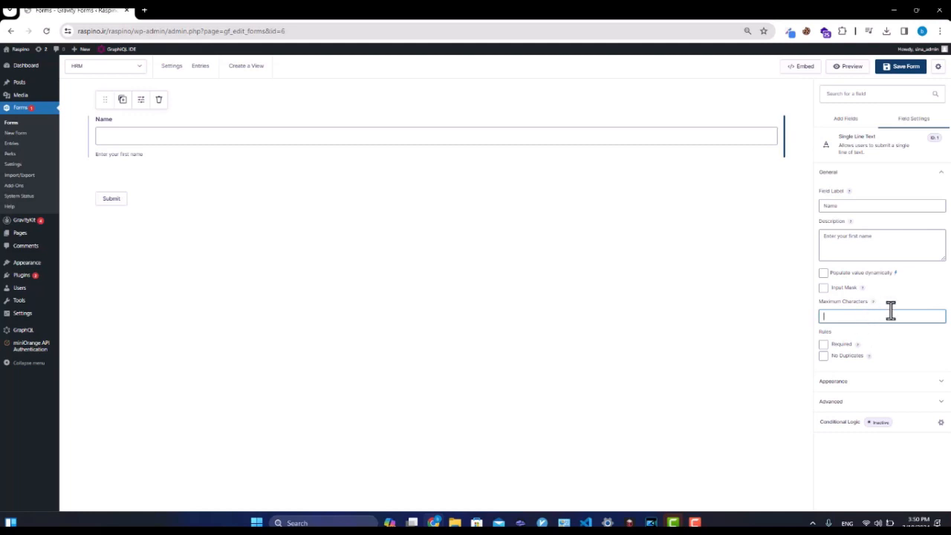
Mark the Name field as Required under Rules.
{"action": "mouse_move", "coordinate": [875, 302]}
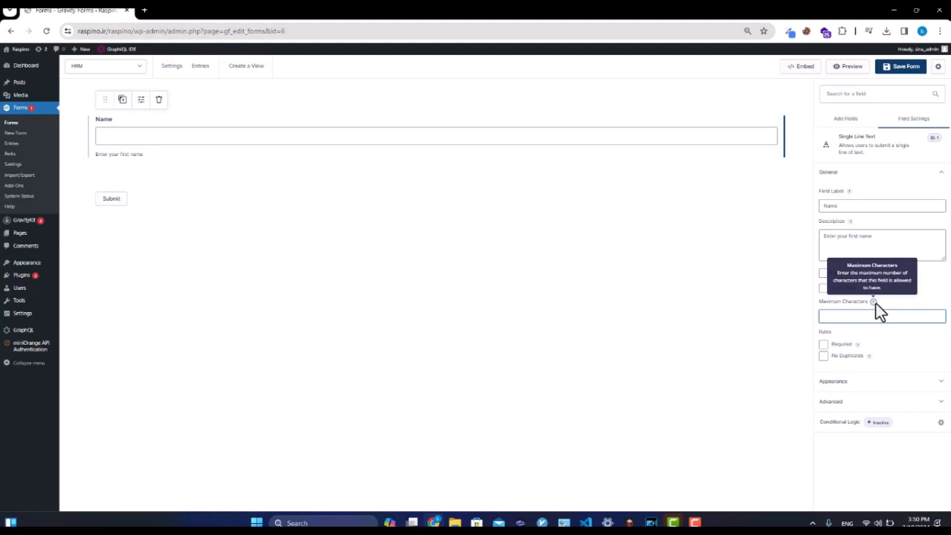
{"action": "left_click", "coordinate": [844, 345]}
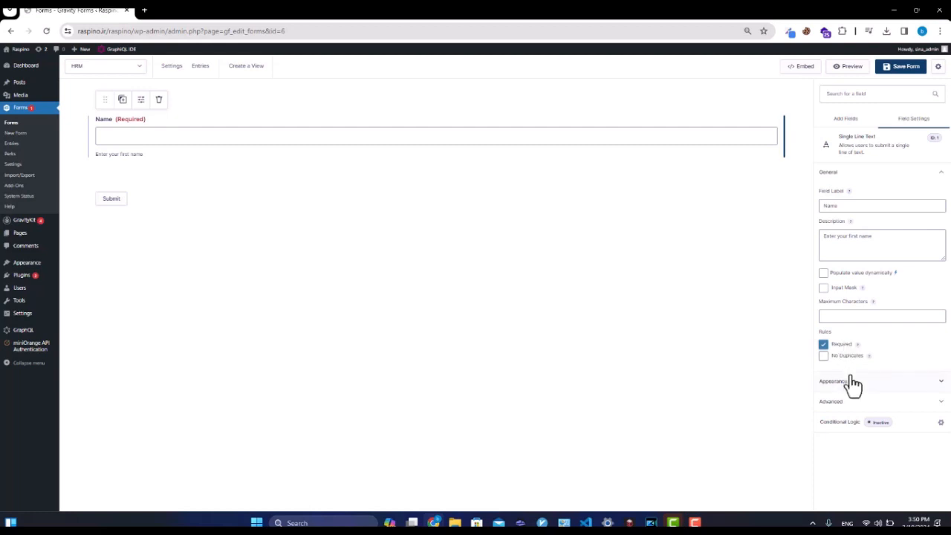
Enable the No Duplicates rule on the Name field alongside Required.
{"action": "left_click", "coordinate": [853, 382]}
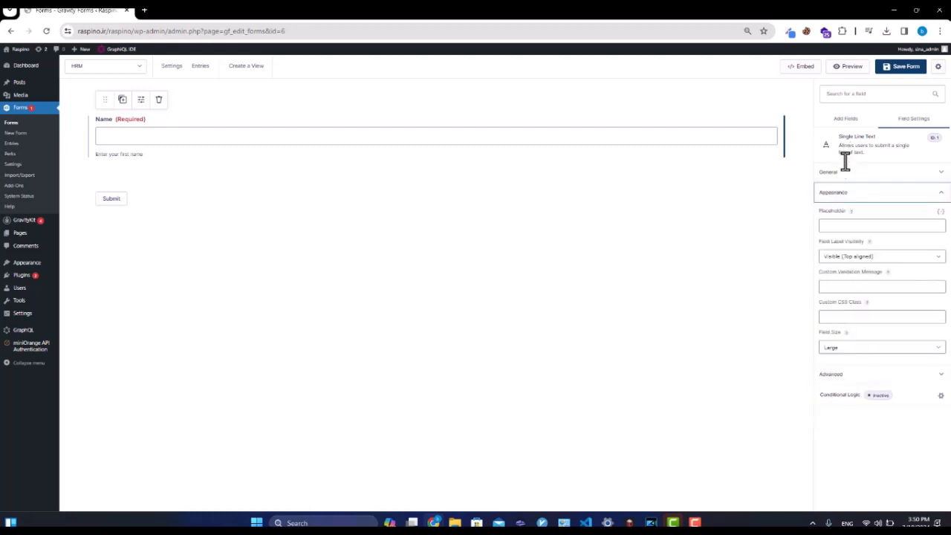
{"action": "left_click", "coordinate": [847, 177]}
{"action": "left_click", "coordinate": [833, 360]}
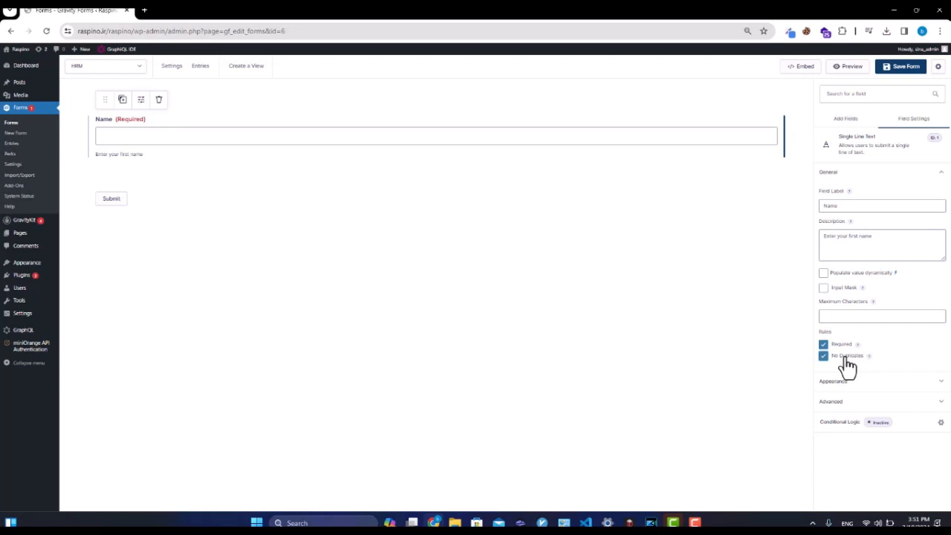
Set the Name field's Appearance placeholder to a sample first name.
{"action": "left_click", "coordinate": [847, 381]}
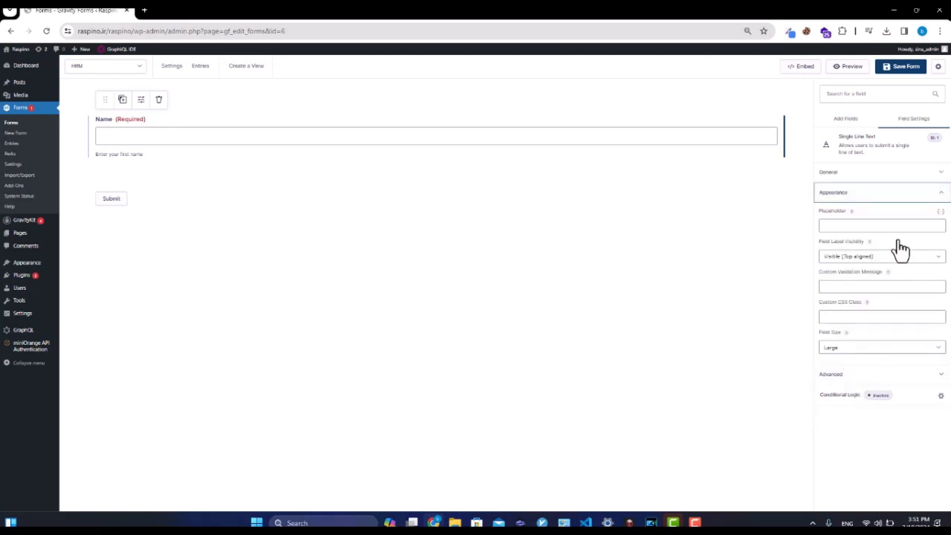
{"action": "left_click", "coordinate": [848, 225]}
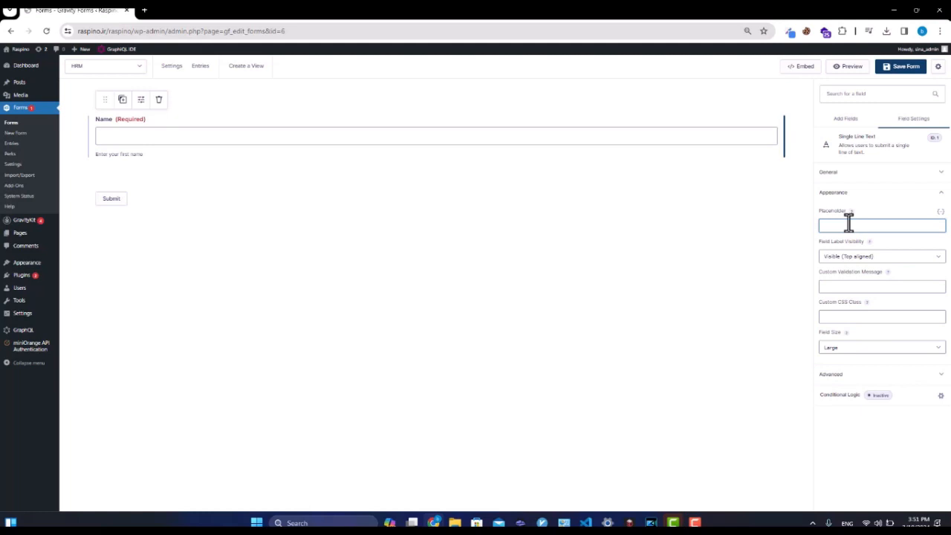
{"action": "type", "text": "Last"}
{"action": "key", "text": "BackSpace"}
{"action": "key", "text": "BackSpace"}
{"action": "key", "text": "BackSpace"}
{"action": "type", "text": "Sina"}
{"action": "left_click", "coordinate": [844, 268]}
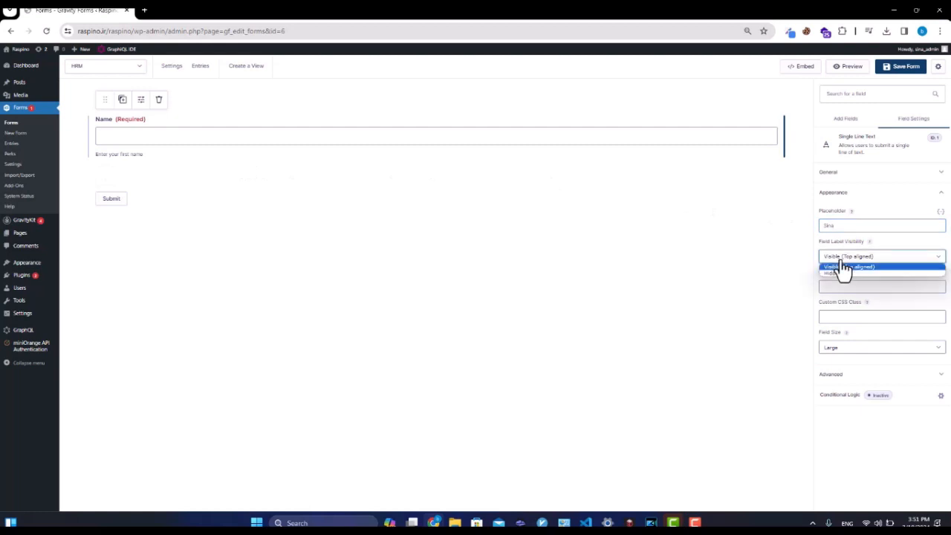
{"action": "left_click", "coordinate": [842, 274]}
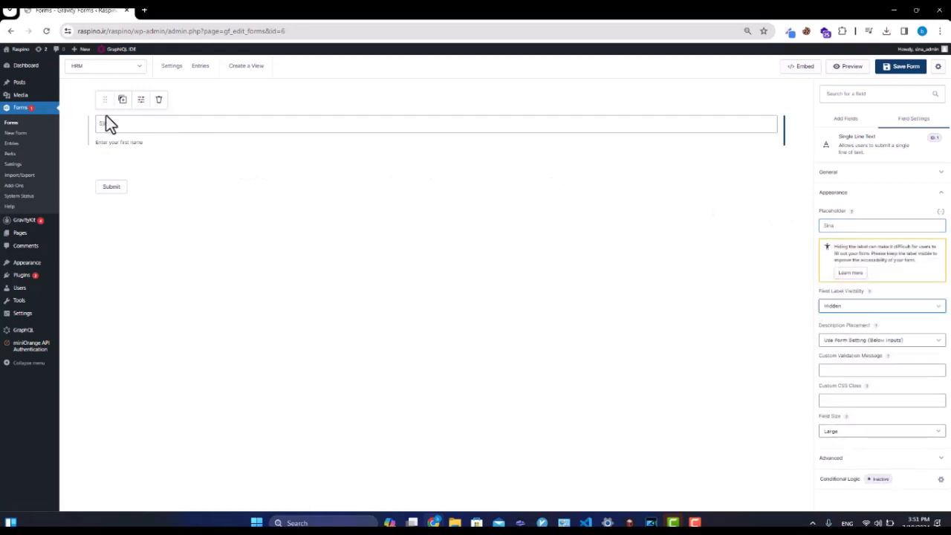
{"action": "left_click", "coordinate": [867, 306]}
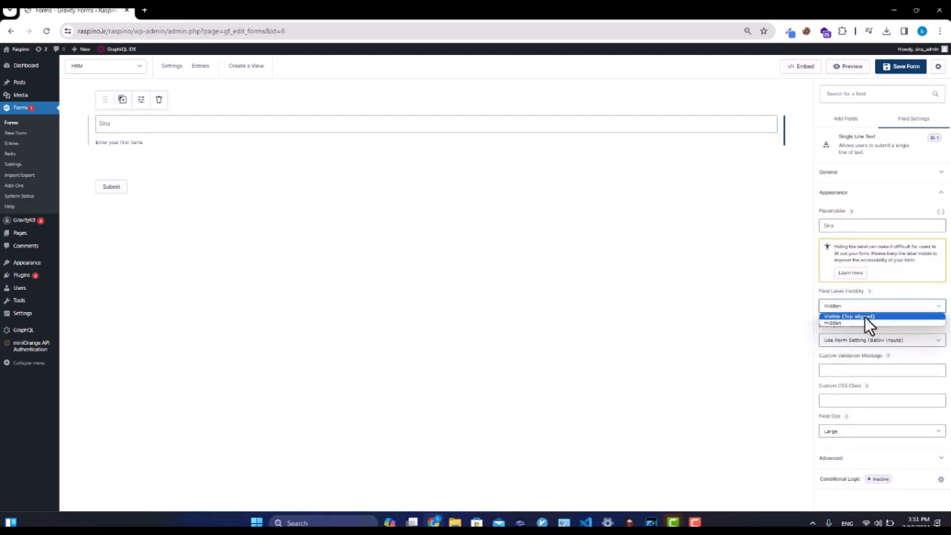
{"action": "left_click", "coordinate": [865, 318]}
{"action": "left_click", "coordinate": [849, 286]}
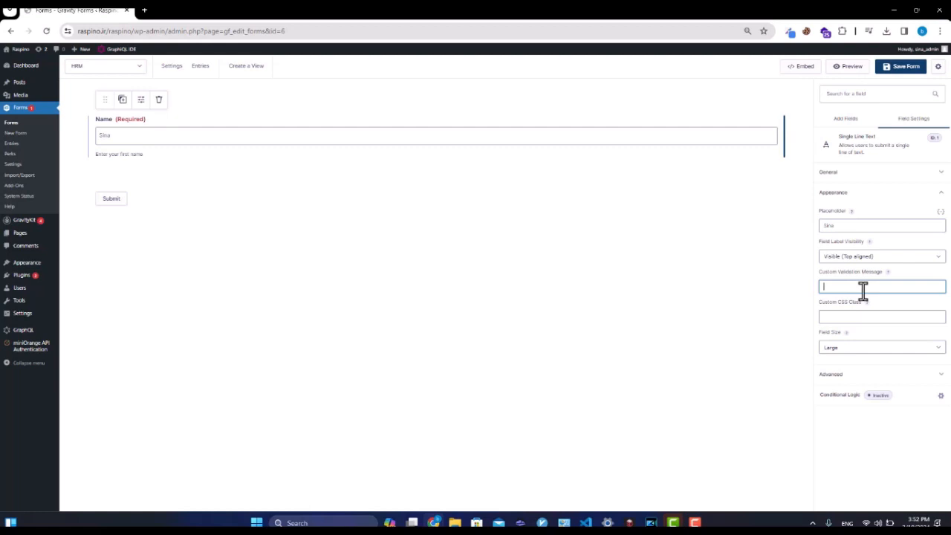
Set the Name field's validation message to 'Please put your first name here for further statistics'.
{"action": "type", "text": "Please put your first name here for further statistics"}
{"action": "left_click", "coordinate": [843, 318]}
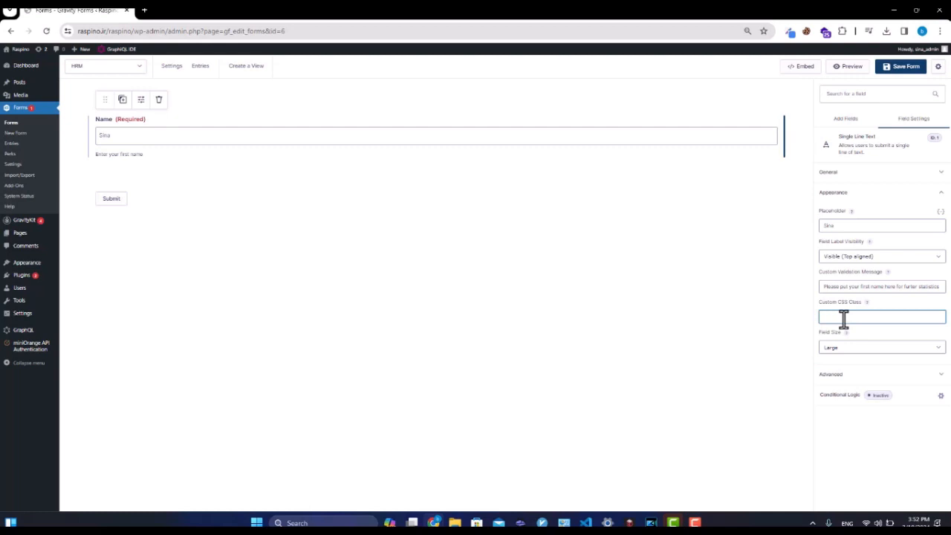
Give the Name field the custom CSS class FNAME.
{"action": "type", "text": "FNAME"}
{"action": "double_click", "coordinate": [830, 318]}
{"action": "double_click", "coordinate": [831, 318]}
Set the Name field's size to Large.
{"action": "left_click", "coordinate": [867, 349]}
{"action": "left_click", "coordinate": [867, 357]}
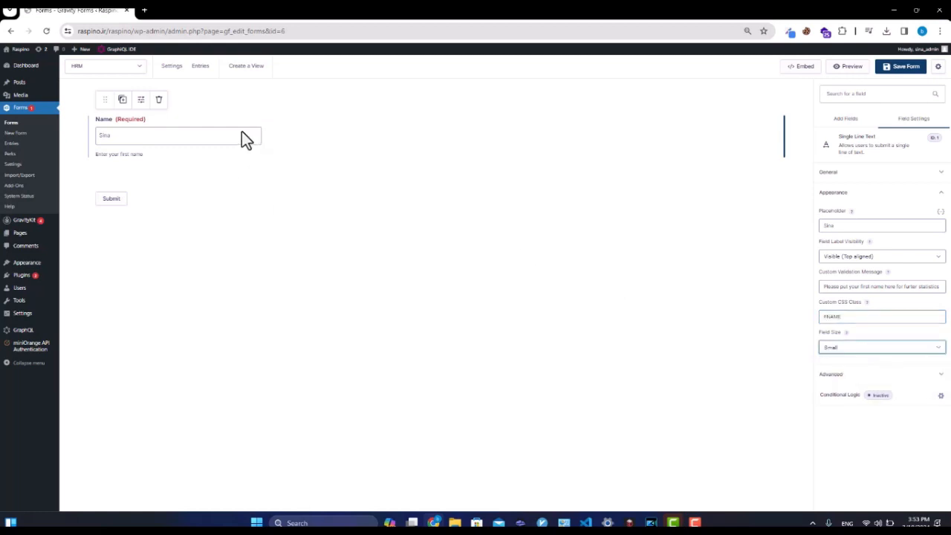
{"action": "left_click", "coordinate": [849, 349]}
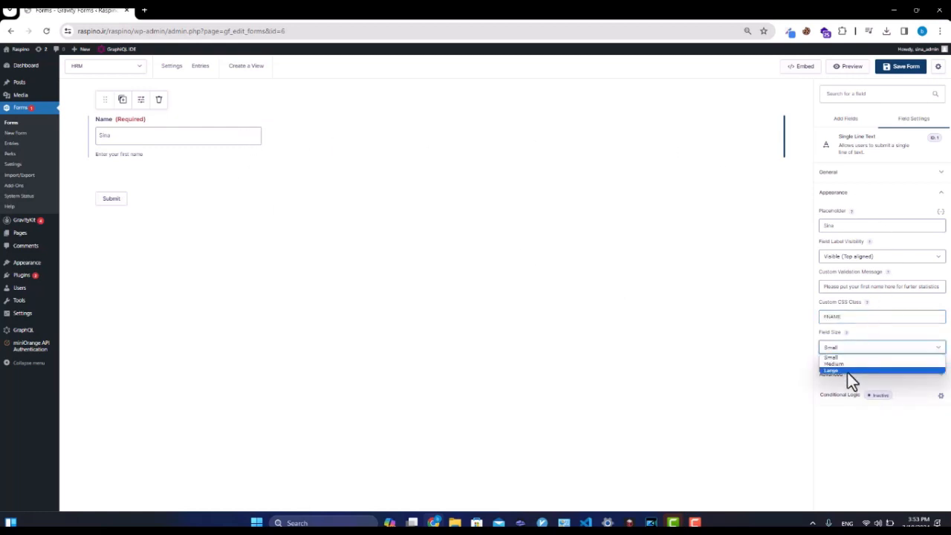
{"action": "left_click", "coordinate": [849, 371]}
{"action": "left_click", "coordinate": [853, 351]}
{"action": "left_click", "coordinate": [851, 352]}
Check the Name field's Advanced settings, leaving Default Value empty, and save the HRM form.
{"action": "left_click", "coordinate": [849, 373]}
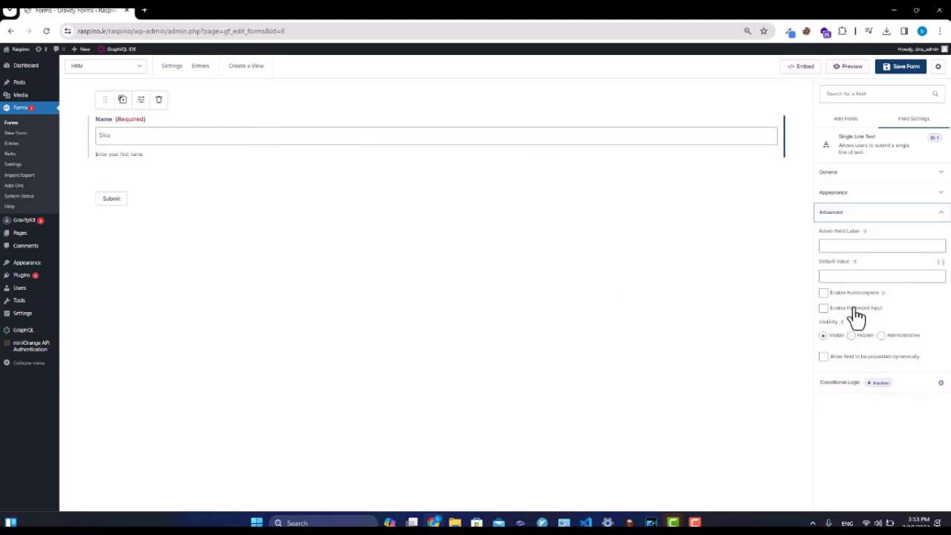
{"action": "left_click", "coordinate": [851, 247]}
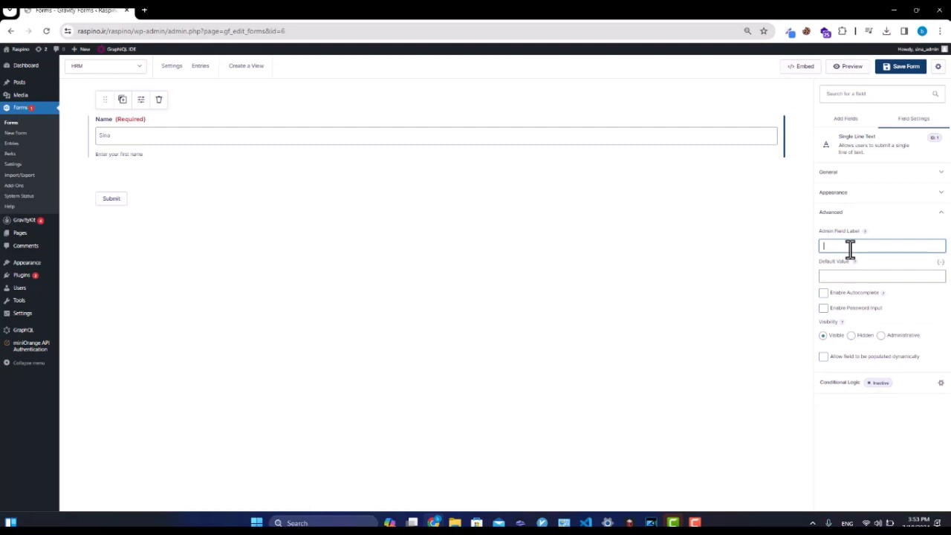
{"action": "left_click", "coordinate": [852, 276]}
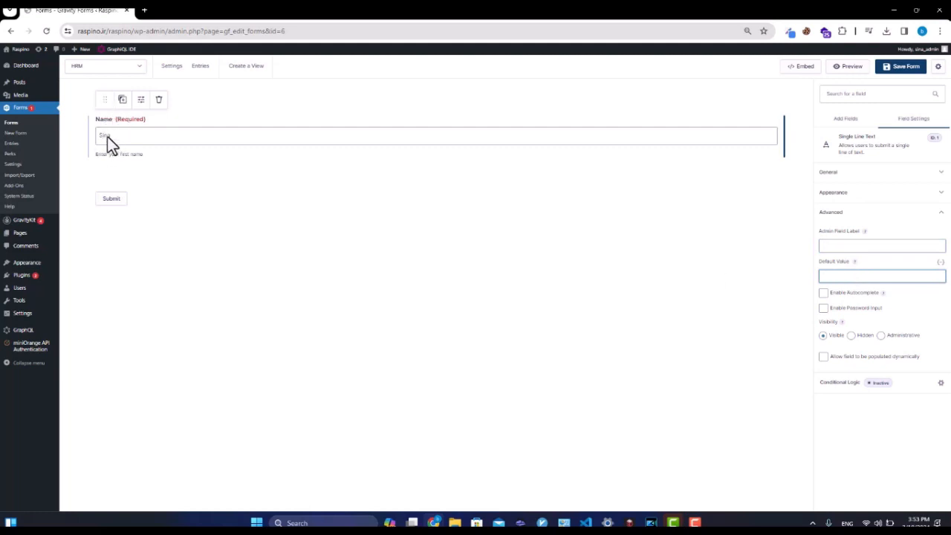
{"action": "left_click", "coordinate": [899, 67]}
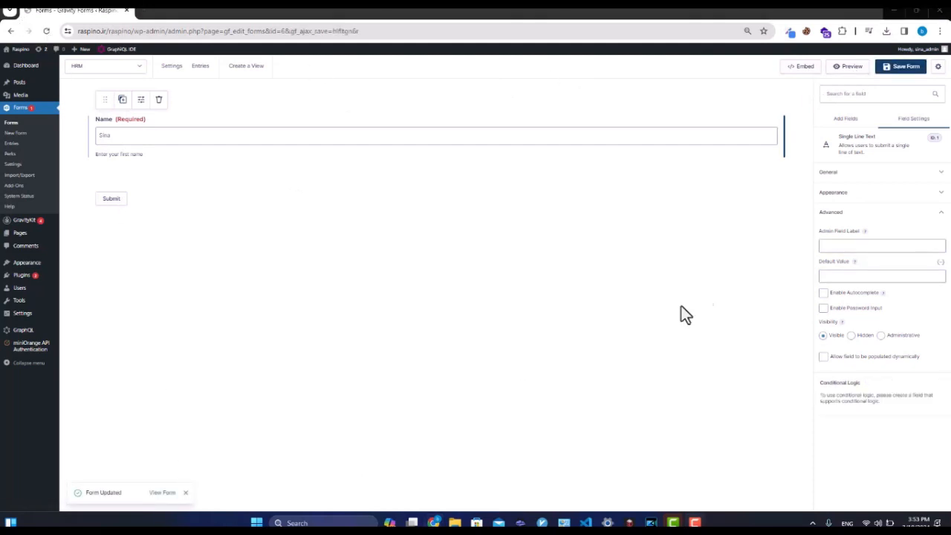
Preview the HRM form, submit it empty to trigger the first-name error, then enter a sample name.
{"action": "left_click", "coordinate": [849, 67]}
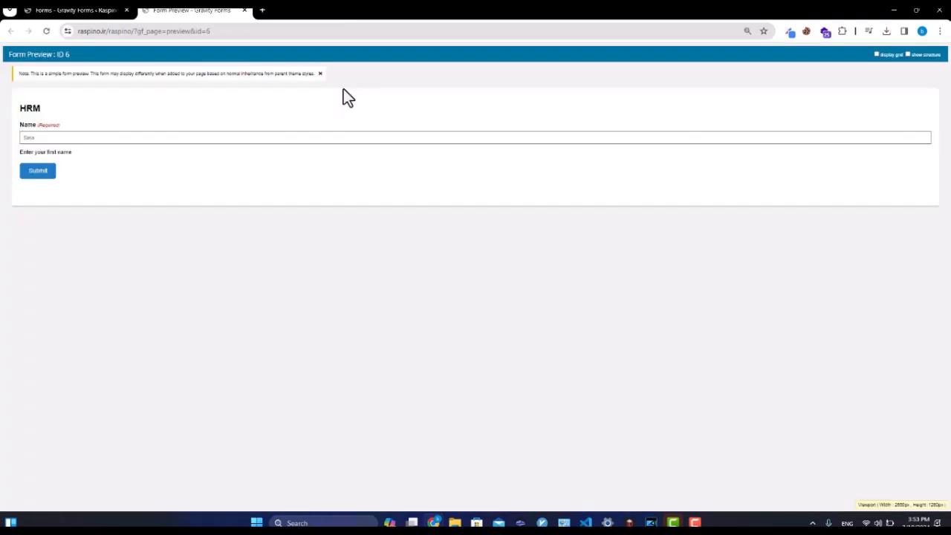
{"action": "left_click", "coordinate": [31, 174]}
{"action": "left_click", "coordinate": [35, 164]}
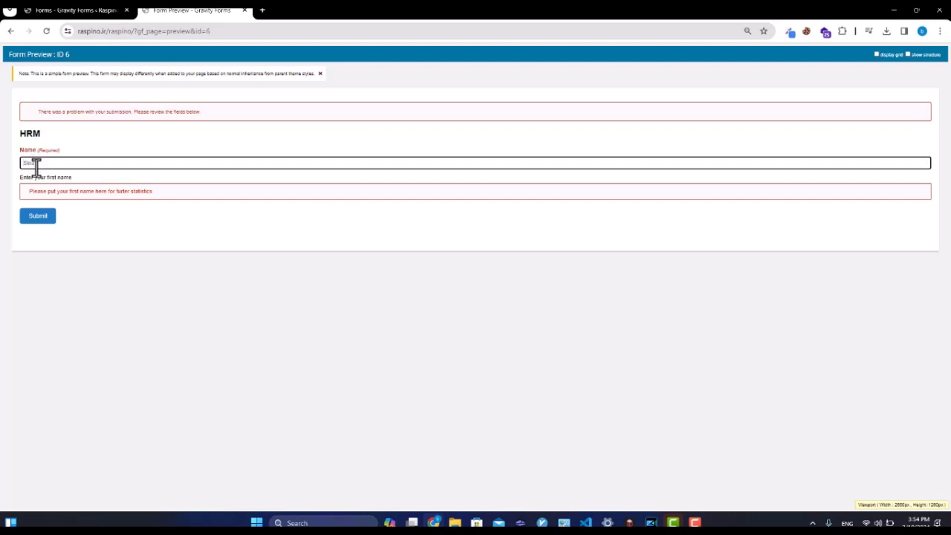
{"action": "type", "text": "sina"}
{"action": "key", "text": "ctrl+a"}
{"action": "left_click", "coordinate": [51, 163]}
{"action": "left_click", "coordinate": [73, 11]}
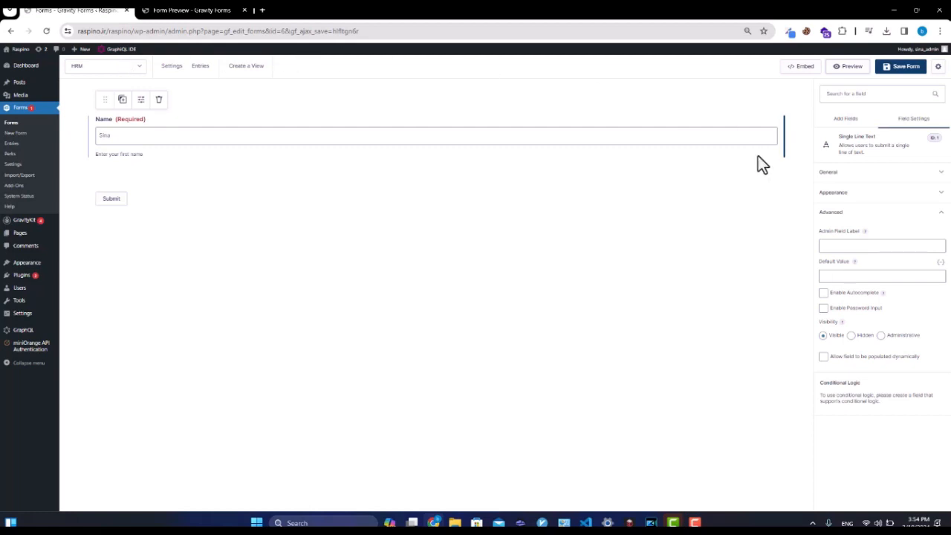
Give the Name field a sample full name as its default value and save the form.
{"action": "left_click", "coordinate": [882, 278]}
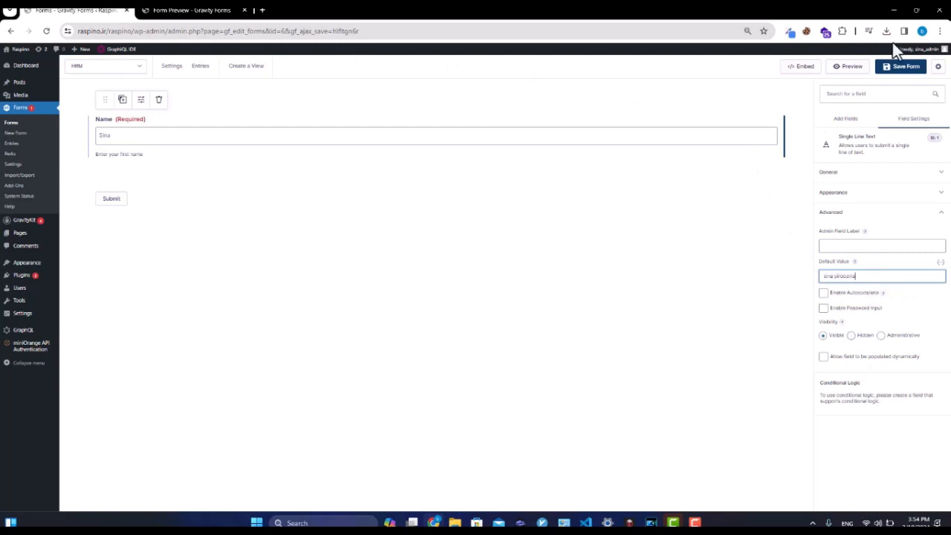
{"action": "left_click", "coordinate": [895, 71]}
Reload the preview to confirm the default name prefills, then submit the form.
{"action": "left_click", "coordinate": [189, 9]}
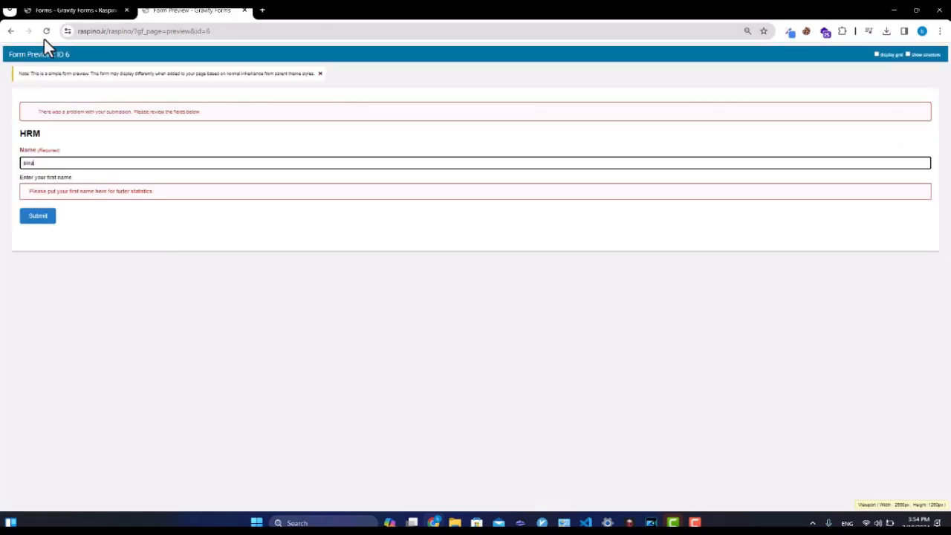
{"action": "left_click", "coordinate": [50, 35]}
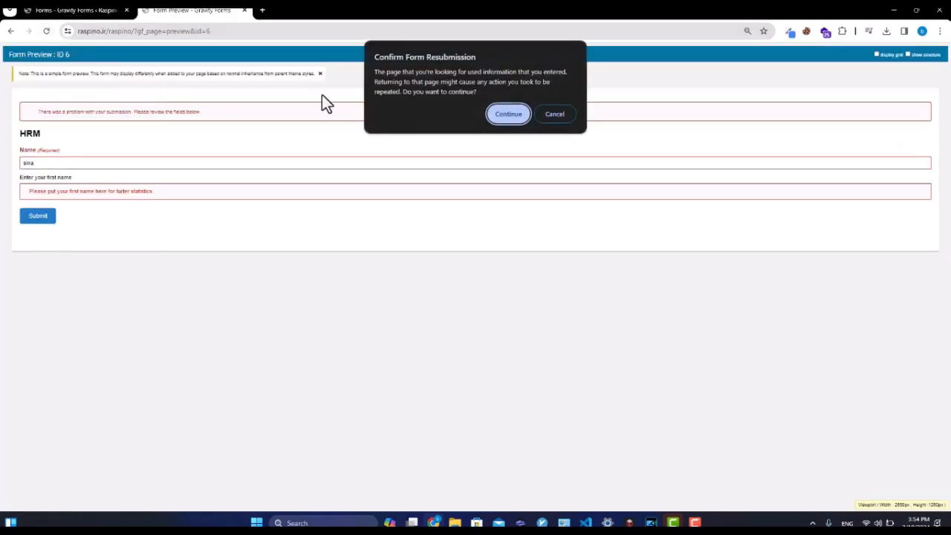
{"action": "key", "text": "Return"}
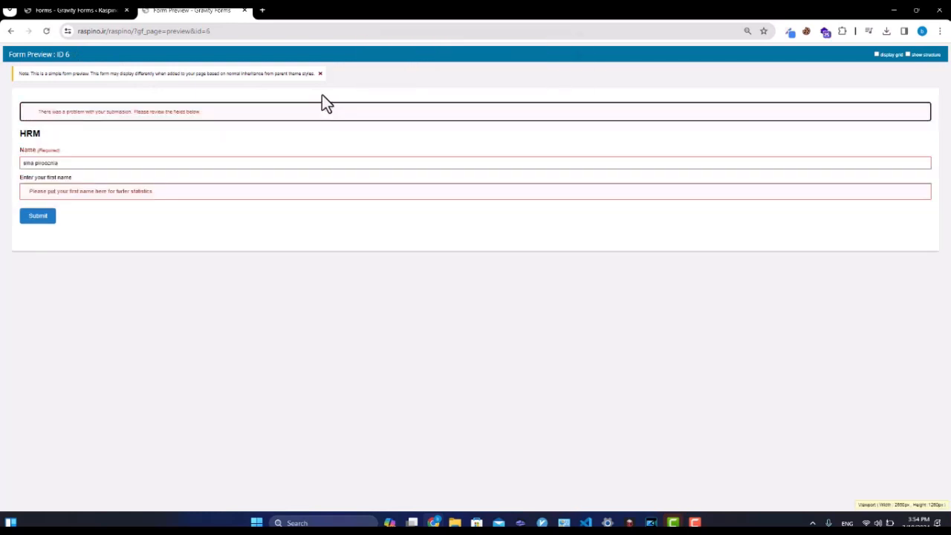
{"action": "left_click_drag", "start_coordinate": [59, 163], "coordinate": [7, 163]}
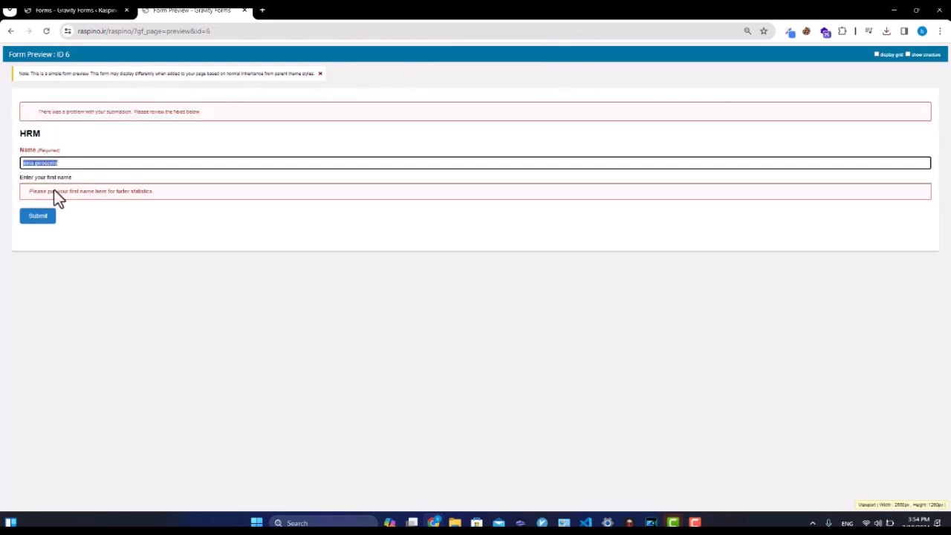
{"action": "left_click", "coordinate": [47, 217]}
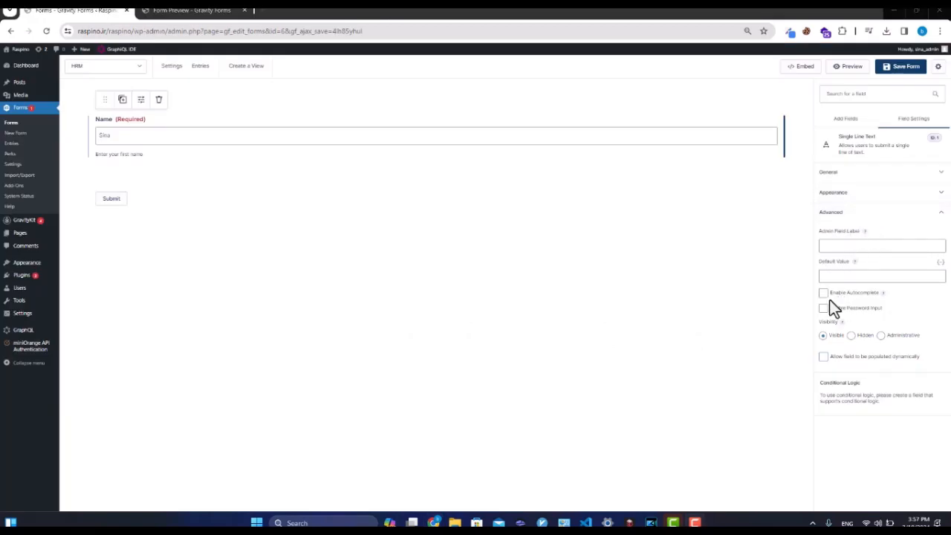
Make the Name field a hidden password input, save, and reload the preview to check it.
{"action": "mouse_move", "coordinate": [884, 294]}
{"action": "left_click", "coordinate": [856, 310]}
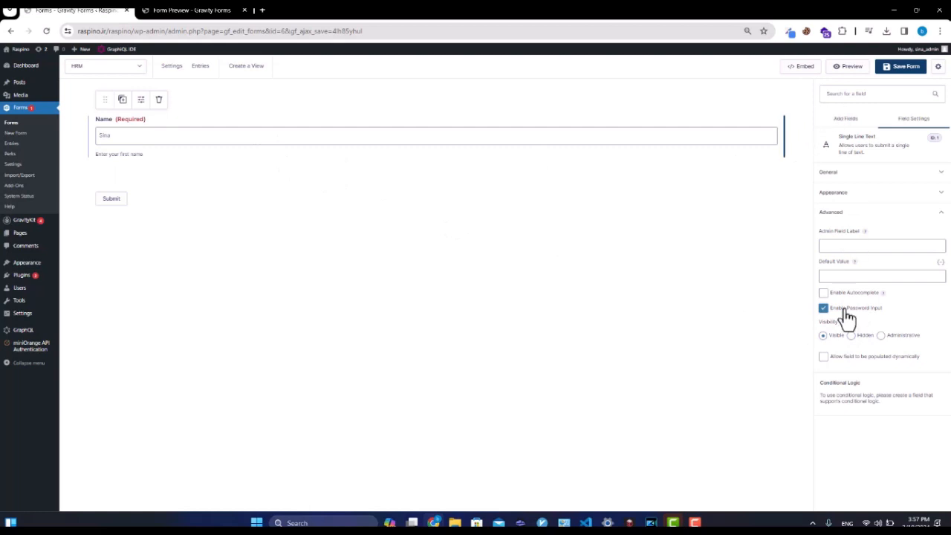
{"action": "left_click", "coordinate": [852, 335]}
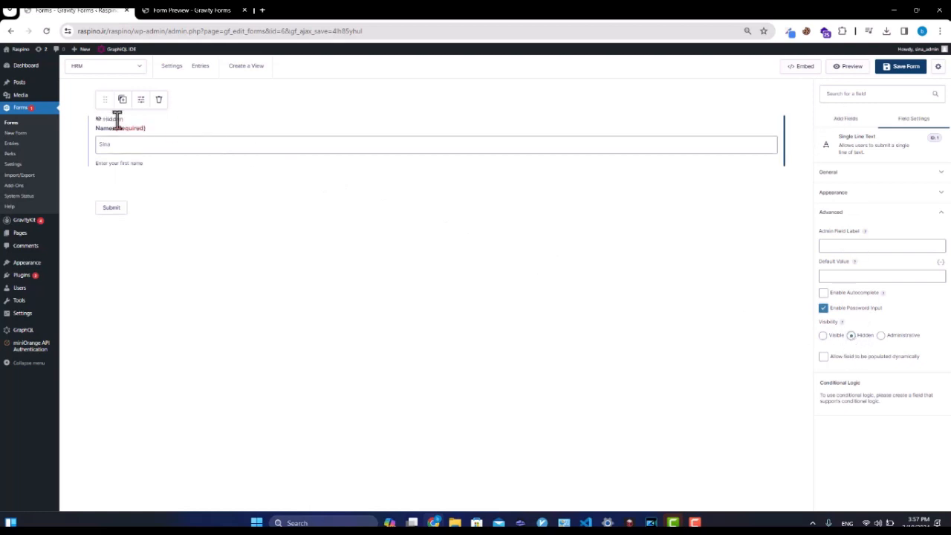
{"action": "left_click", "coordinate": [888, 68]}
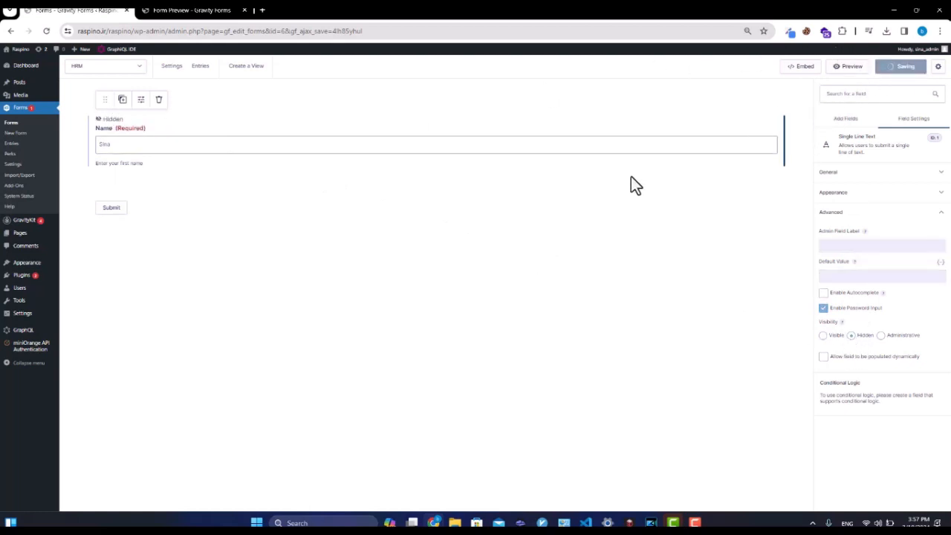
{"action": "left_click", "coordinate": [192, 9]}
{"action": "left_click", "coordinate": [44, 30]}
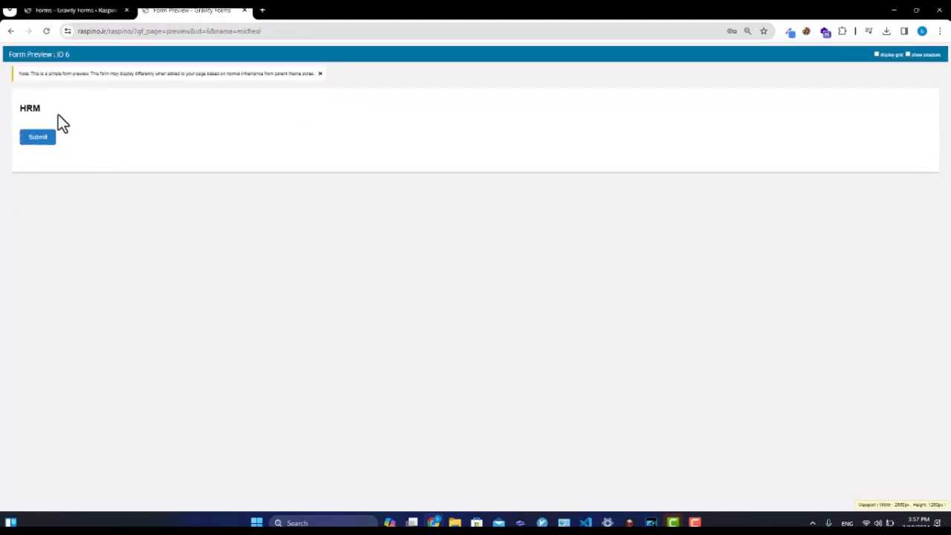
Set the Name field's visibility back to Visible and allow it to be populated dynamically.
{"action": "left_click", "coordinate": [85, 10]}
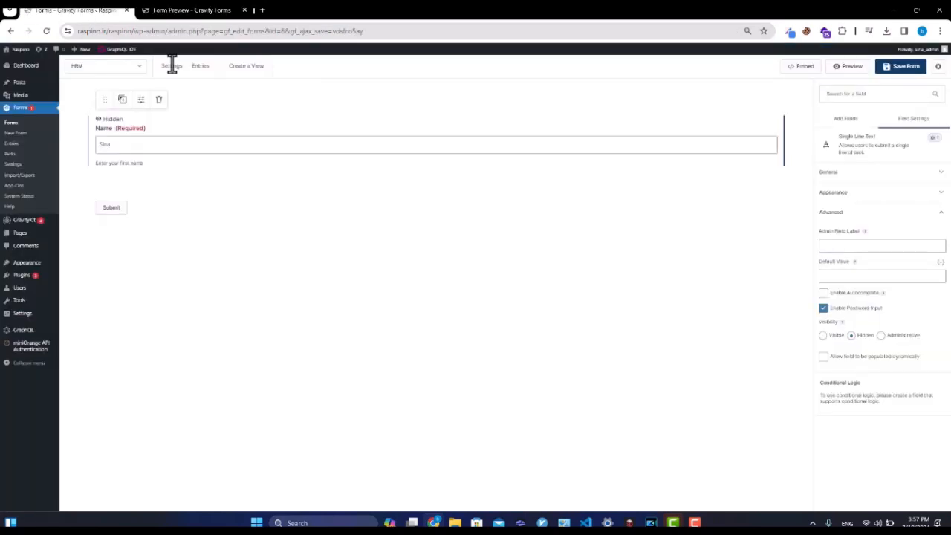
{"action": "left_click", "coordinate": [835, 336]}
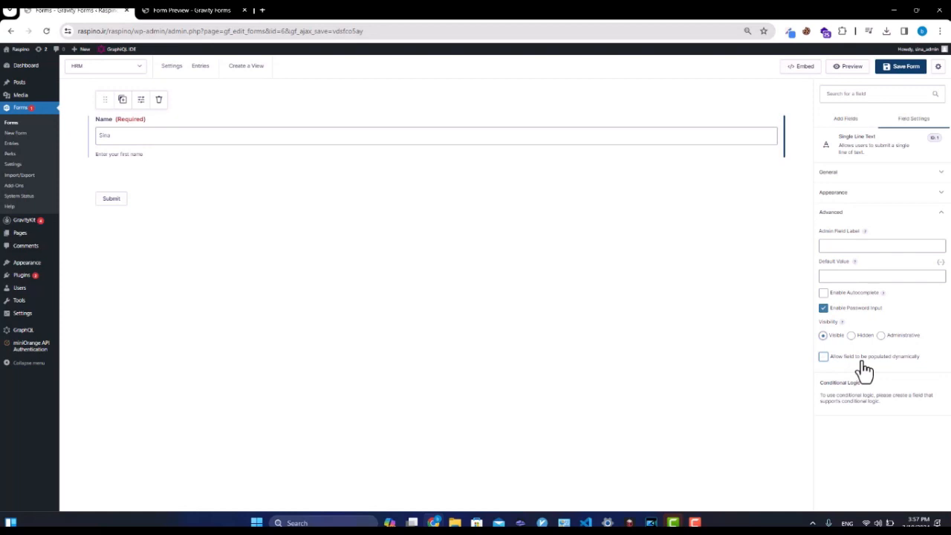
{"action": "left_click", "coordinate": [864, 369]}
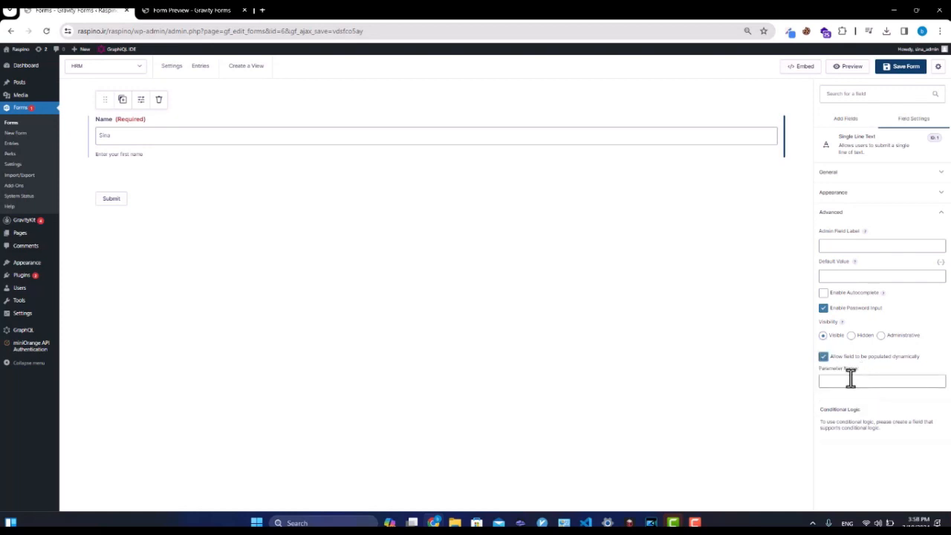
{"action": "triple_click", "coordinate": [842, 382]}
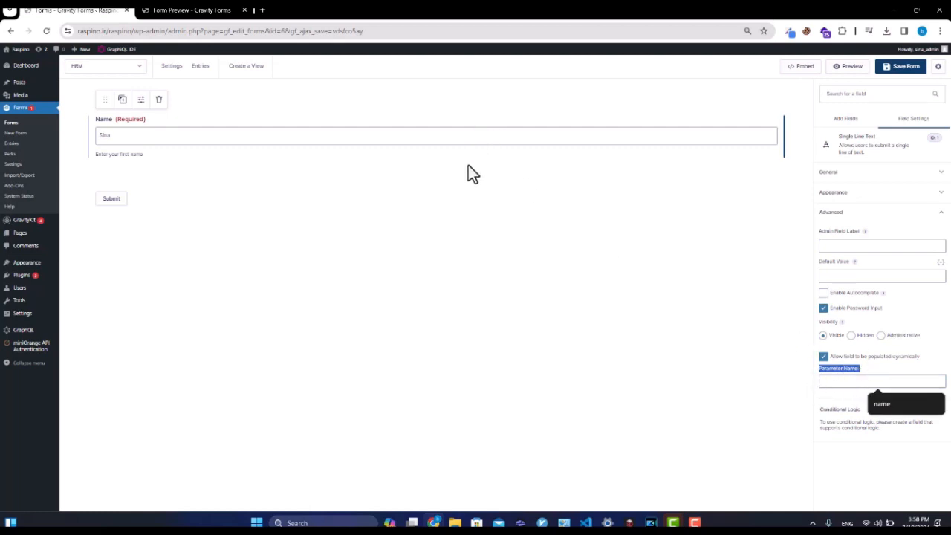
{"action": "left_click", "coordinate": [220, 11]}
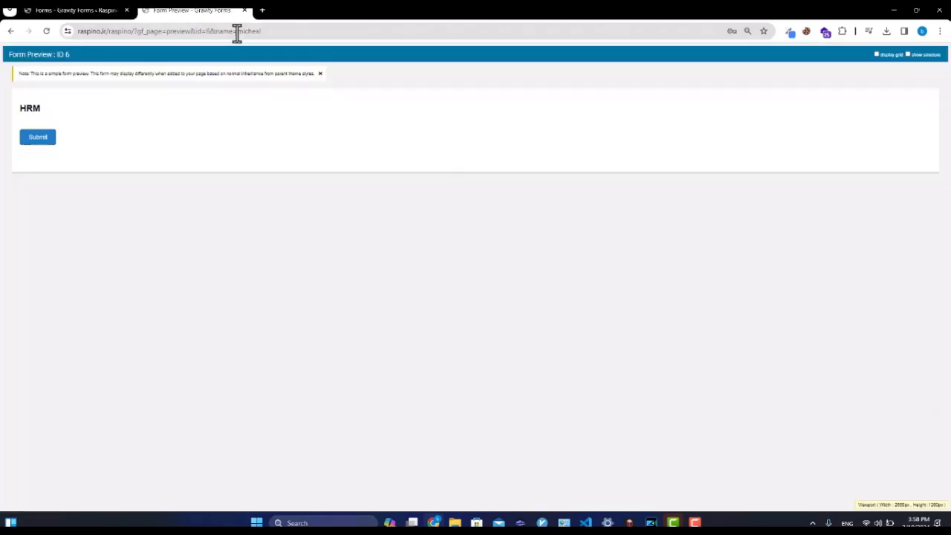
Set the Name field's Parameter Name to 'name', save, and reload the preview with that parameter.
{"action": "left_click_drag", "start_coordinate": [270, 35], "coordinate": [220, 37]}
{"action": "left_click", "coordinate": [225, 35]}
{"action": "double_click", "coordinate": [247, 33]}
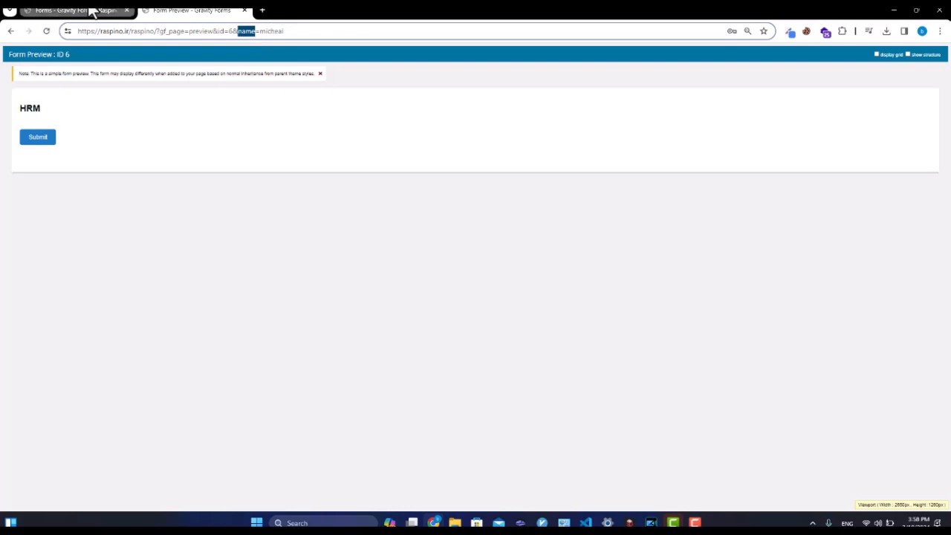
{"action": "left_click", "coordinate": [75, 9]}
{"action": "left_click", "coordinate": [850, 382]}
{"action": "type", "text": "name"}
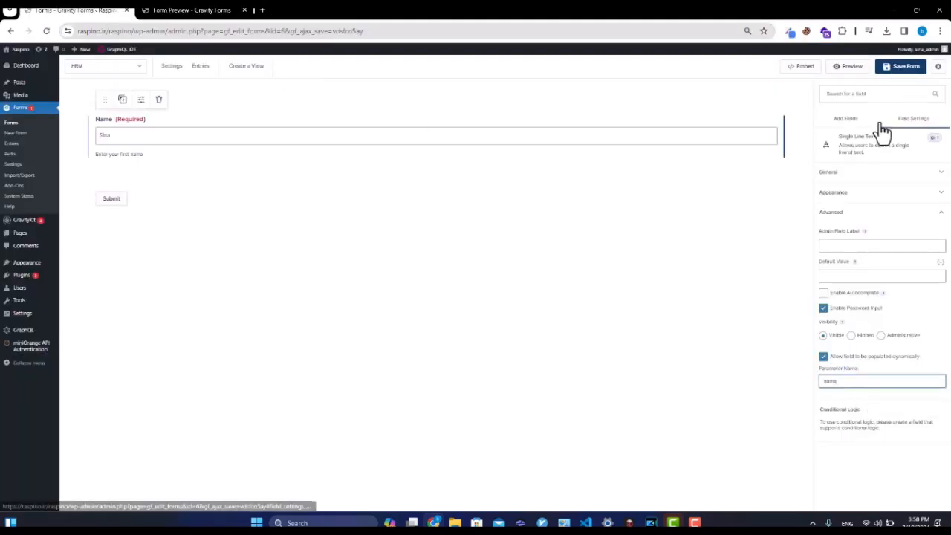
{"action": "left_click", "coordinate": [901, 68]}
{"action": "left_click", "coordinate": [191, 10]}
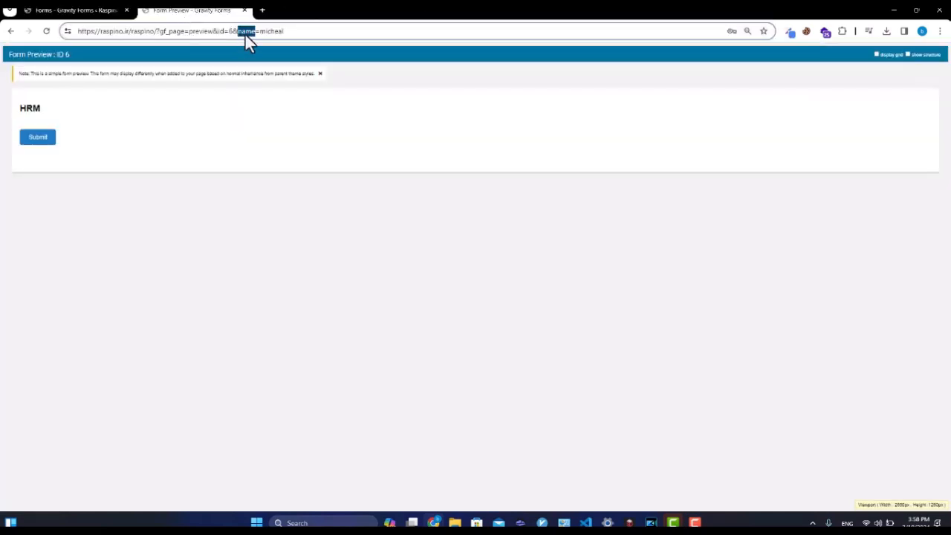
{"action": "left_click", "coordinate": [276, 32]}
{"action": "double_click", "coordinate": [281, 34]}
{"action": "key", "text": "Return"}
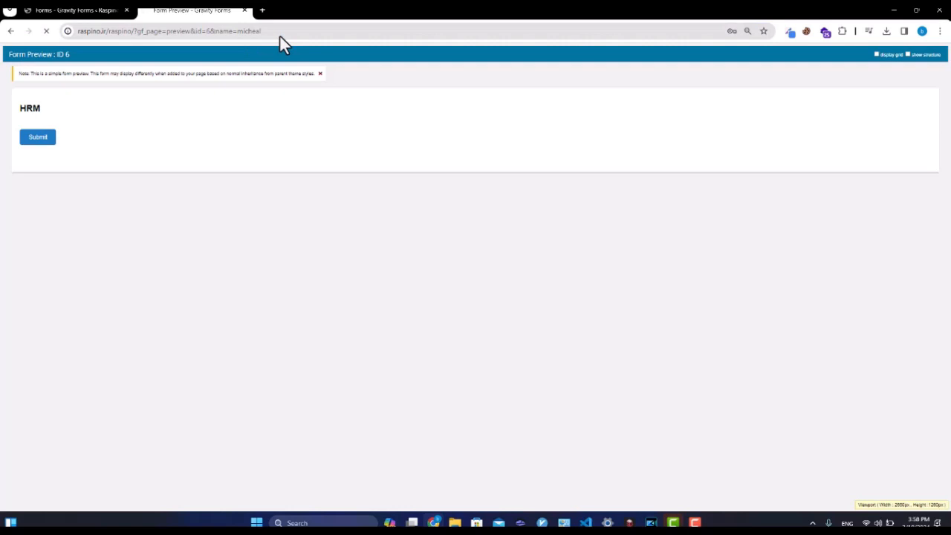
{"action": "double_click", "coordinate": [58, 136]}
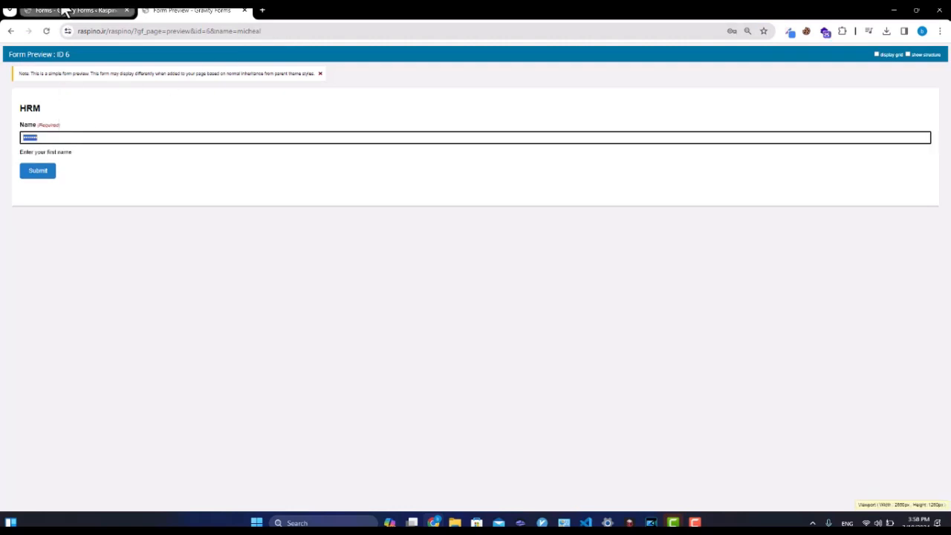
Turn off password input for the Name field, save, and reload the preview.
{"action": "left_click", "coordinate": [64, 10]}
{"action": "left_click", "coordinate": [847, 308]}
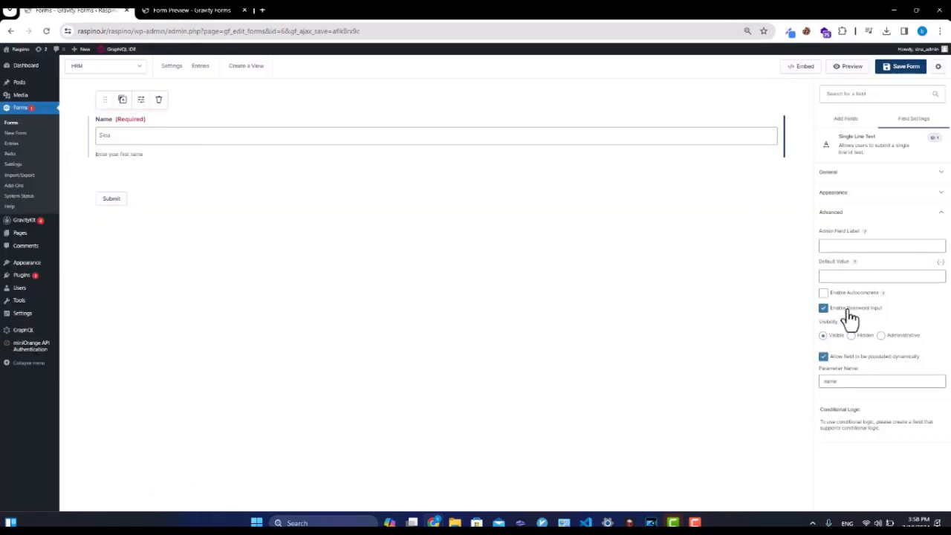
{"action": "left_click", "coordinate": [902, 72]}
{"action": "left_click", "coordinate": [177, 11]}
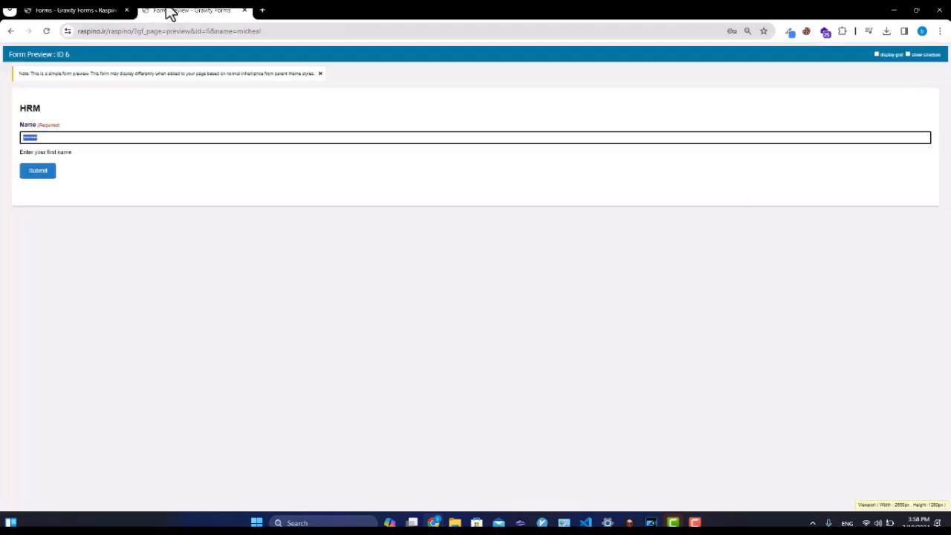
{"action": "left_click", "coordinate": [44, 31]}
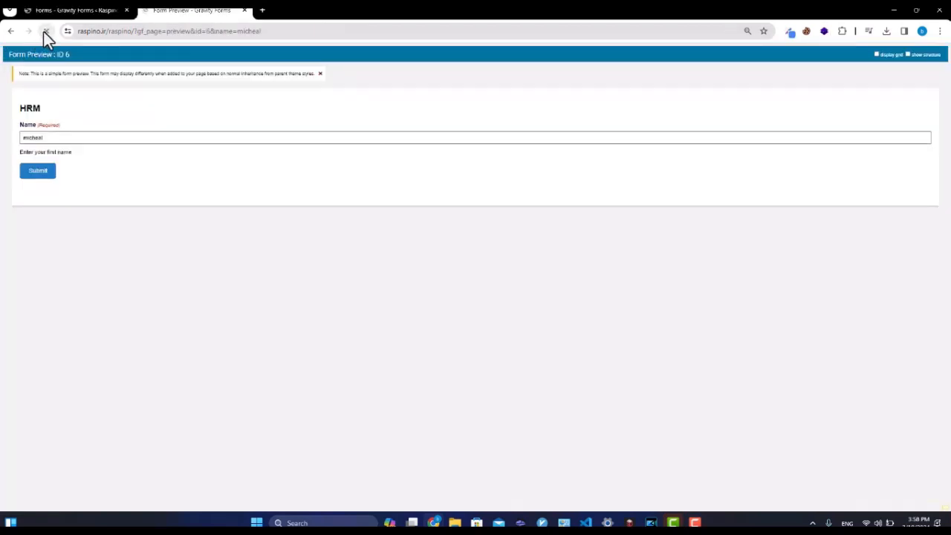
Change the address's name parameter to 'jolly' so the preview prefills Name with it.
{"action": "left_click", "coordinate": [352, 30]}
{"action": "double_click", "coordinate": [346, 31]}
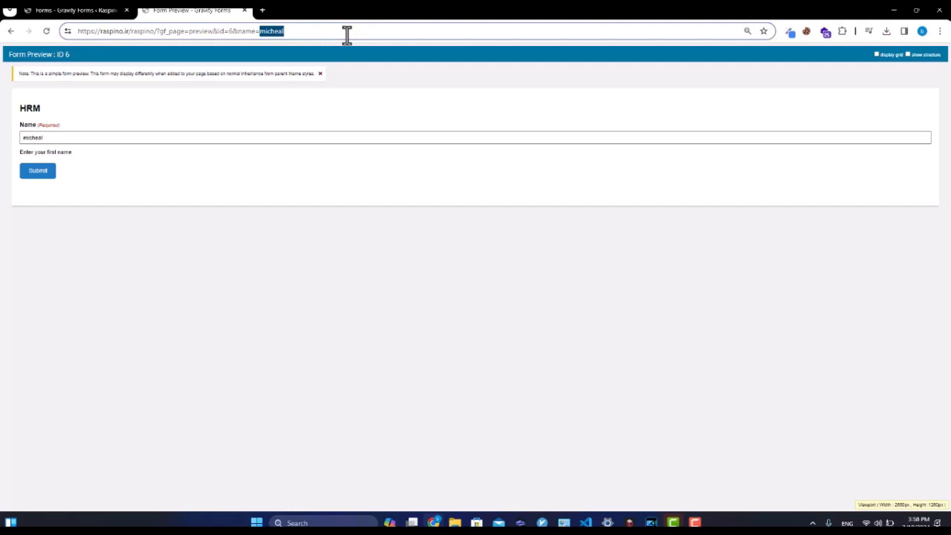
{"action": "type", "text": "jolly"}
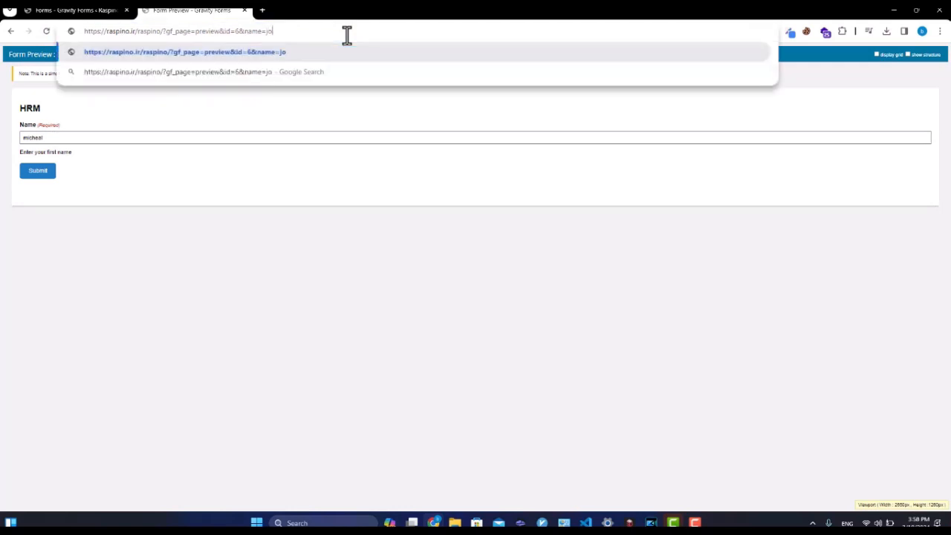
{"action": "key", "text": "Return"}
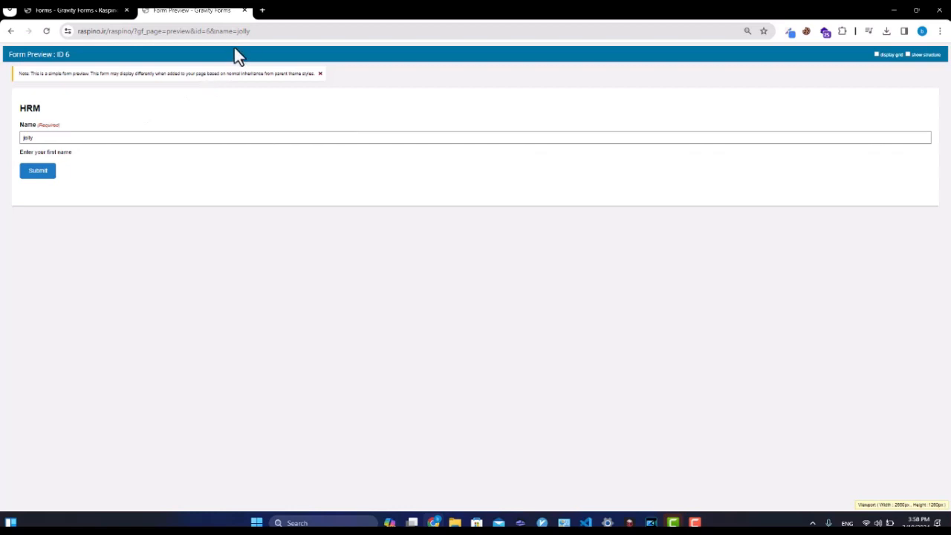
{"action": "left_click", "coordinate": [103, 12]}
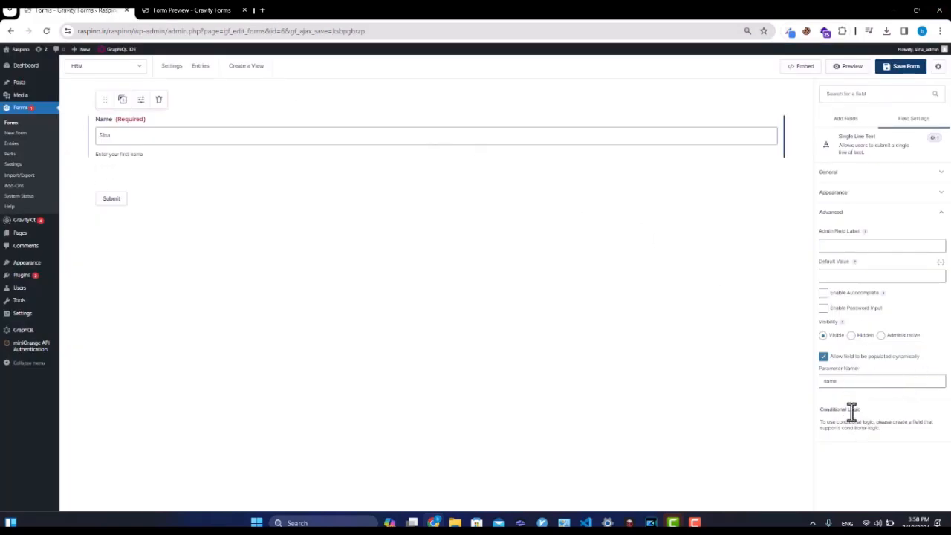
Turn off dynamic population for Name and add a Radio Buttons field labelled 'division'.
{"action": "left_click", "coordinate": [841, 359]}
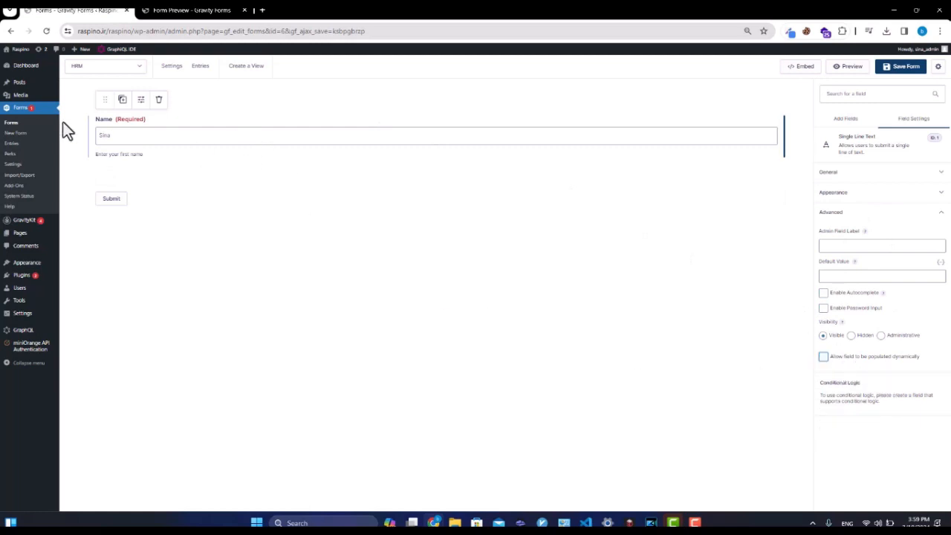
{"action": "left_click", "coordinate": [847, 120]}
{"action": "left_click_drag", "start_coordinate": [923, 244], "coordinate": [154, 134]}
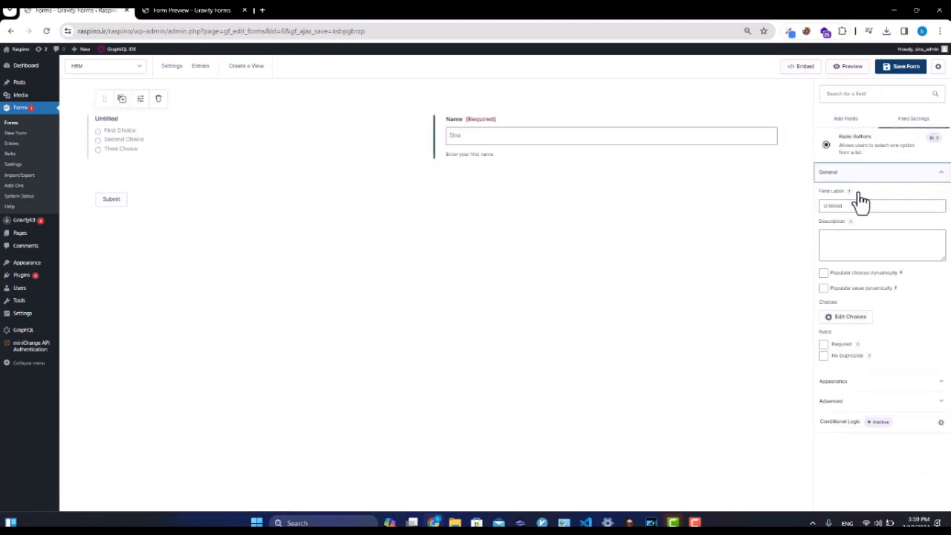
{"action": "double_click", "coordinate": [856, 205]}
{"action": "type", "text": "division"}
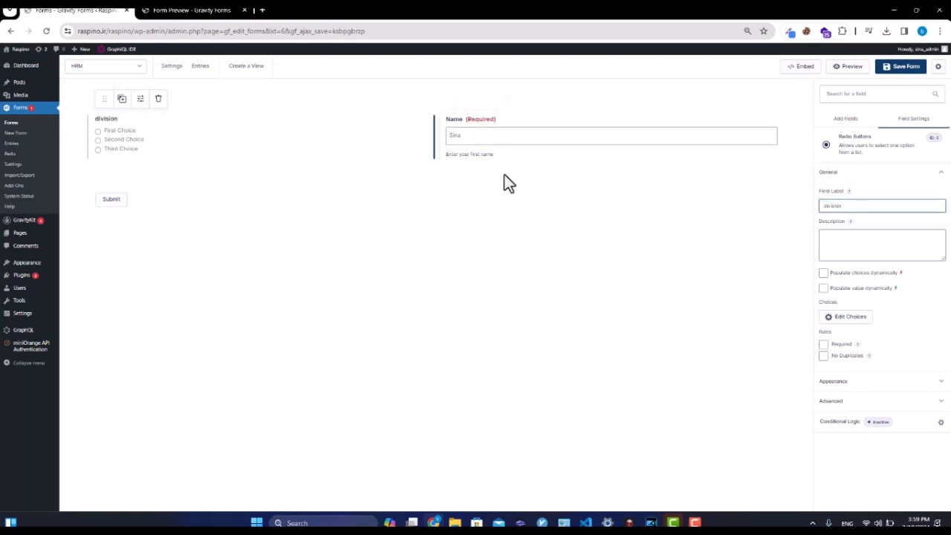
Overwrite the three division choices with HR, IT and Management.
{"action": "left_click", "coordinate": [837, 321]}
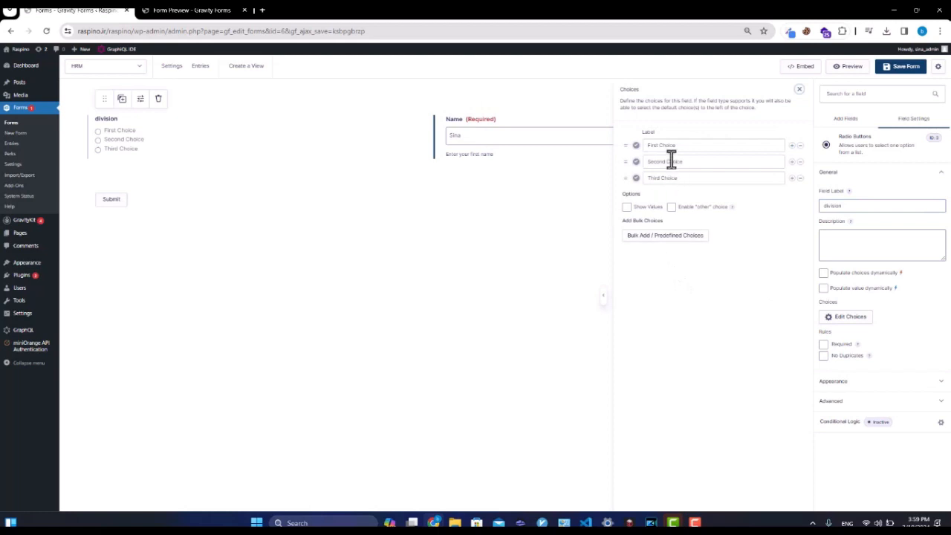
{"action": "left_click_drag", "start_coordinate": [683, 145], "coordinate": [594, 145]}
{"action": "left_click", "coordinate": [595, 145]}
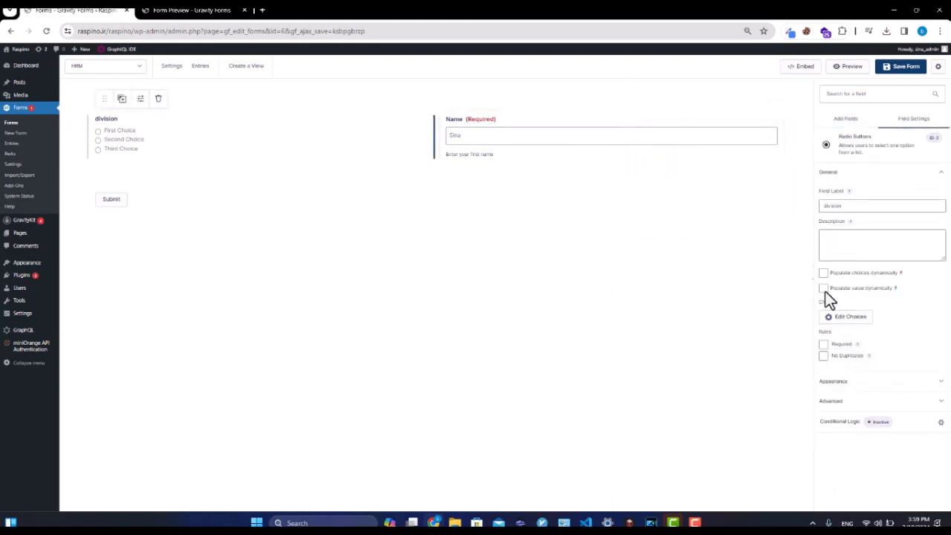
{"action": "left_click", "coordinate": [848, 321]}
{"action": "triple_click", "coordinate": [662, 145]}
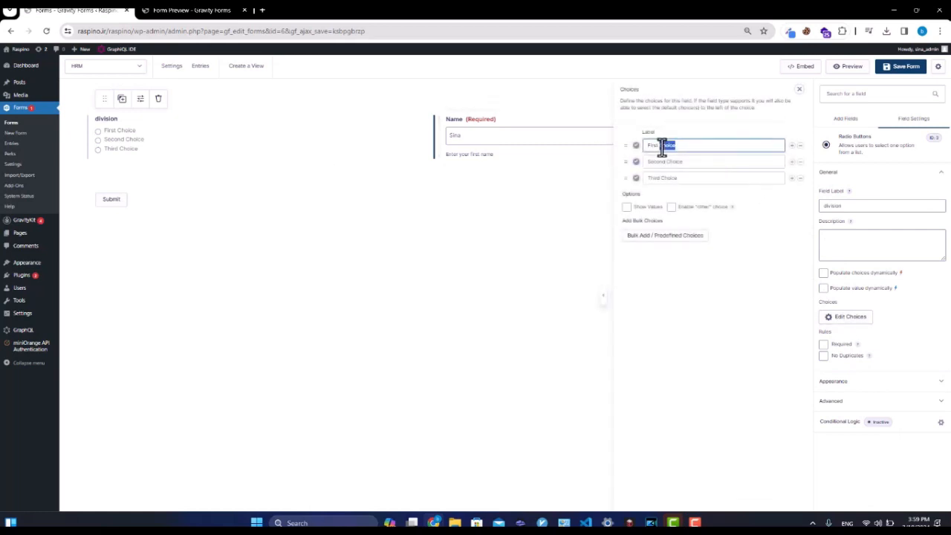
{"action": "type", "text": "H"}
{"action": "key", "text": "Tab"}
{"action": "key", "text": "Tab"}
{"action": "key", "text": "Tab"}
{"action": "key", "text": "Tab"}
{"action": "type", "text": "IT"}
{"action": "key", "text": "Tab"}
{"action": "key", "text": "Tab"}
{"action": "key", "text": "Tab"}
{"action": "key", "text": "Tab"}
{"action": "type", "text": "Management"}
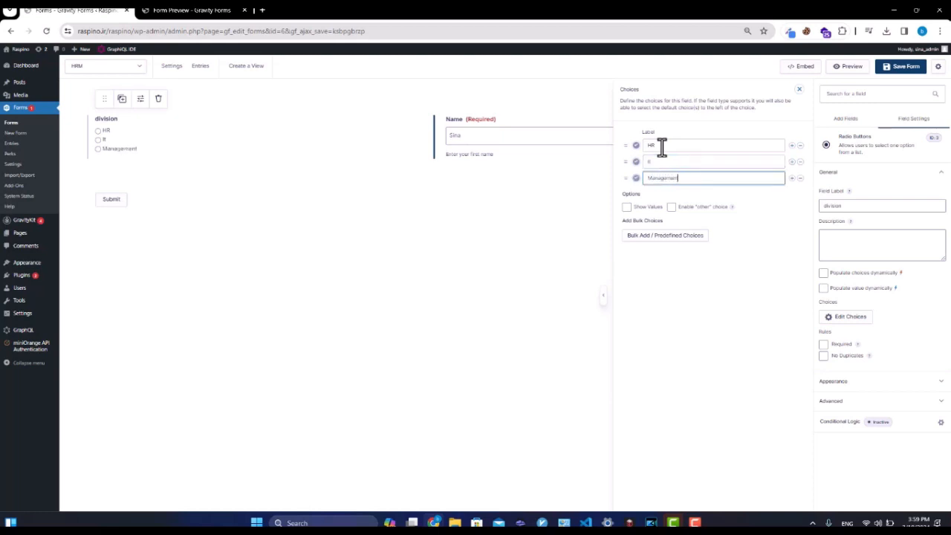
Correct the second choice to 'IT' and save the form.
{"action": "left_click", "coordinate": [693, 150]}
{"action": "double_click", "coordinate": [690, 159]}
{"action": "type", "text": "IT"}
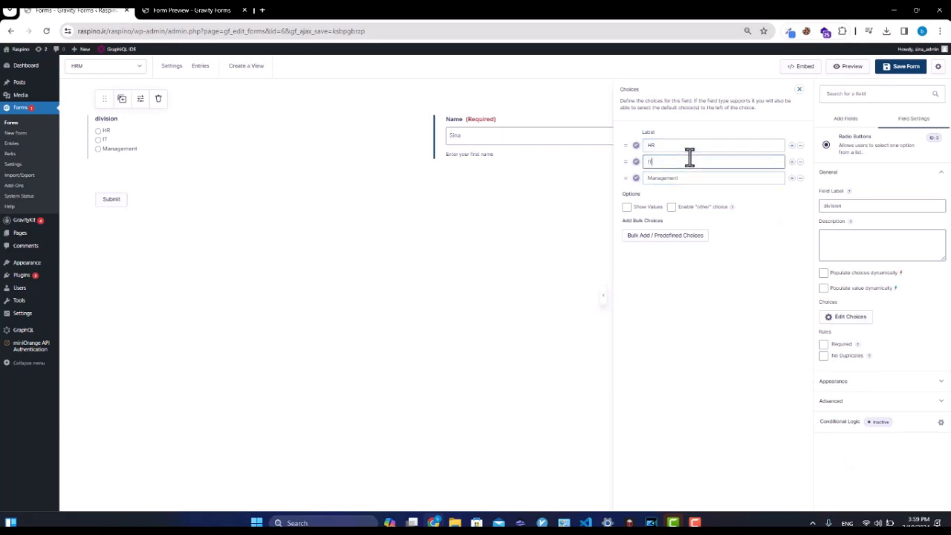
{"action": "left_click", "coordinate": [910, 68]}
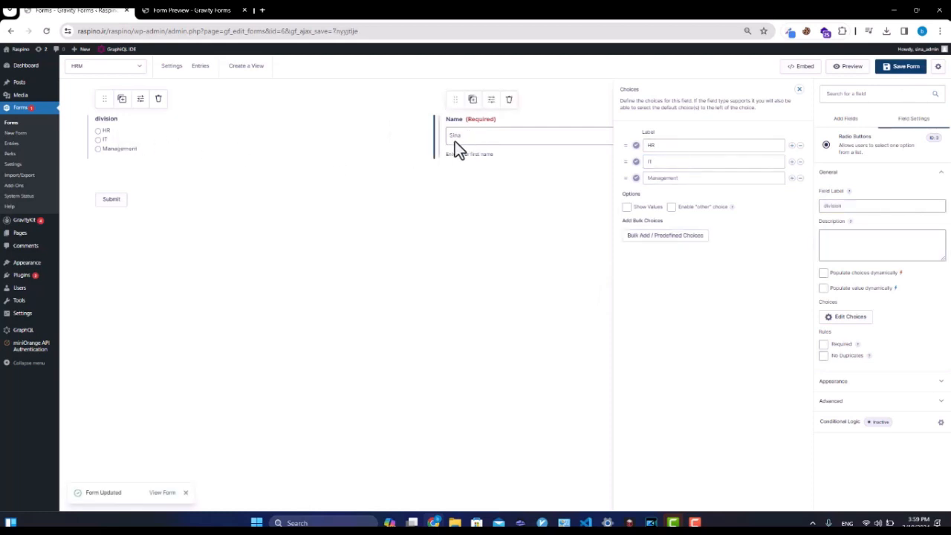
{"action": "left_click", "coordinate": [479, 132]}
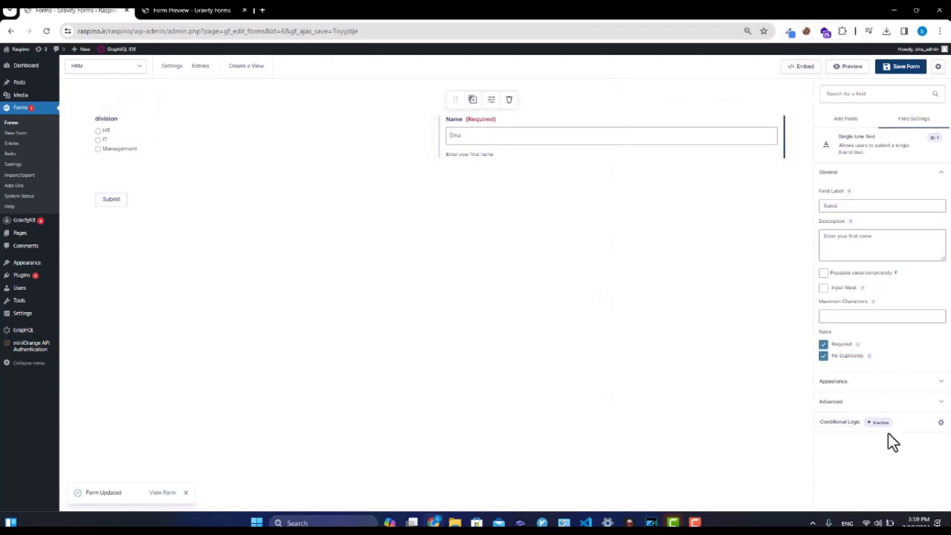
Enable conditional logic on Name with the rule 'division is HR', then save.
{"action": "left_click", "coordinate": [835, 429]}
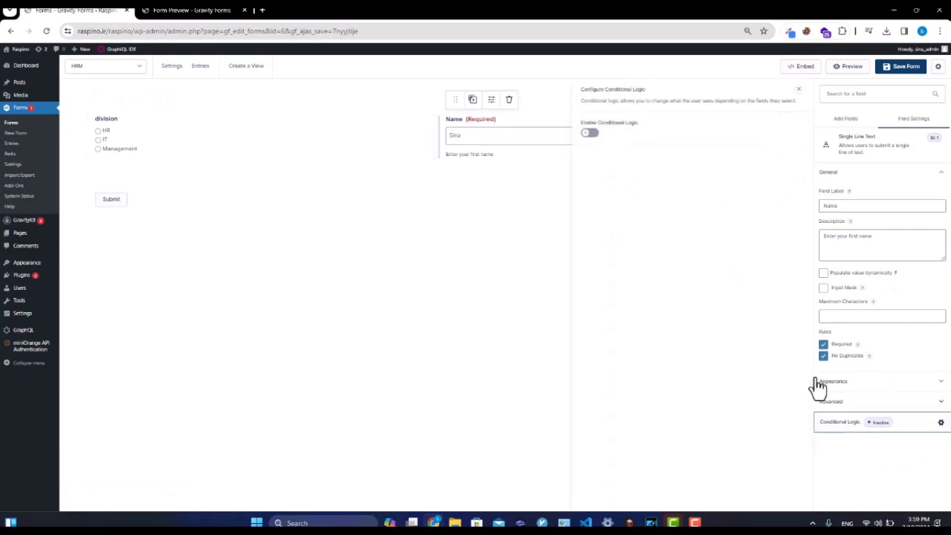
{"action": "left_click", "coordinate": [589, 132]}
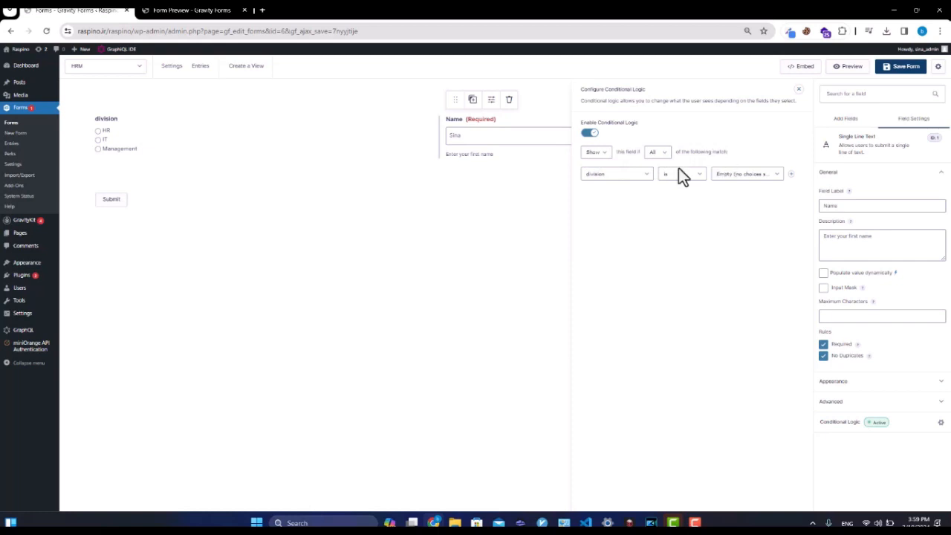
{"action": "left_click", "coordinate": [611, 175]}
{"action": "left_click", "coordinate": [608, 183]}
{"action": "left_click", "coordinate": [725, 176]}
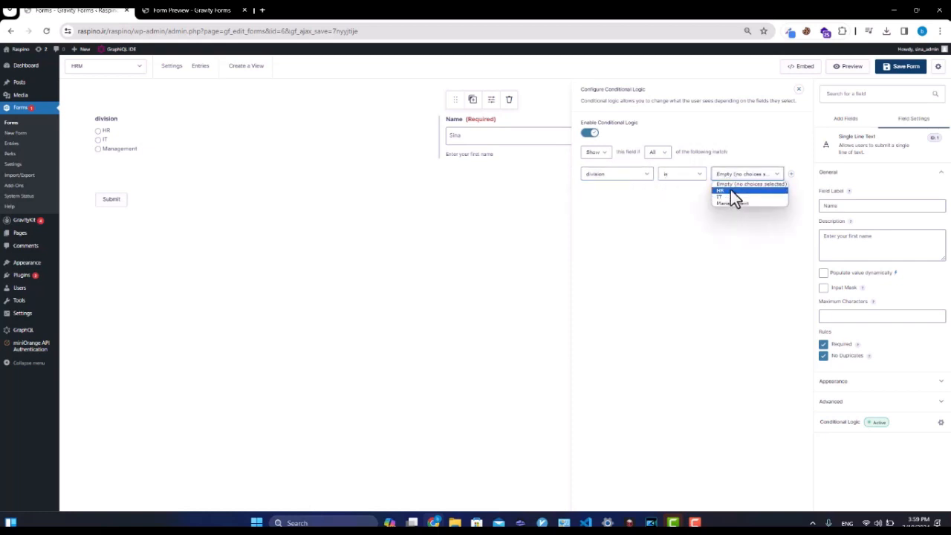
{"action": "left_click", "coordinate": [730, 190]}
{"action": "left_click", "coordinate": [889, 68]}
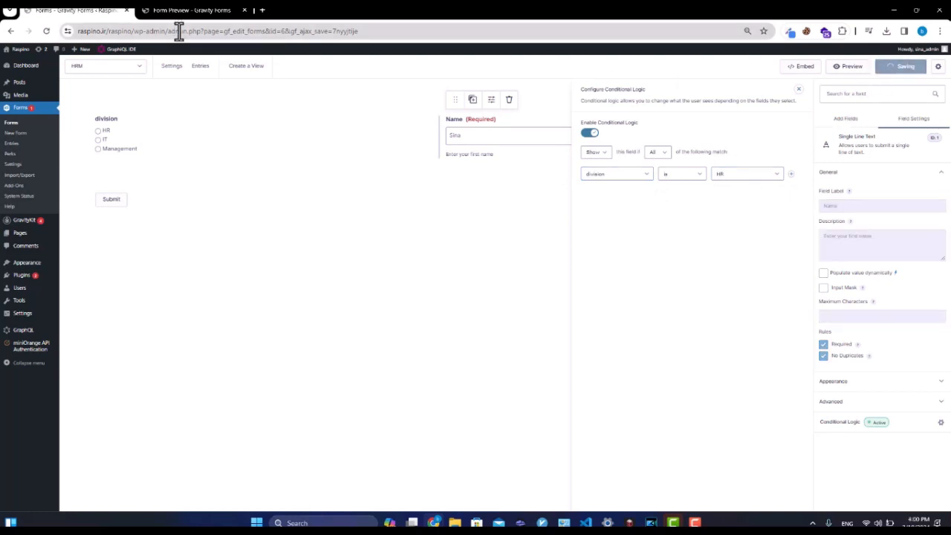
{"action": "left_click", "coordinate": [188, 10]}
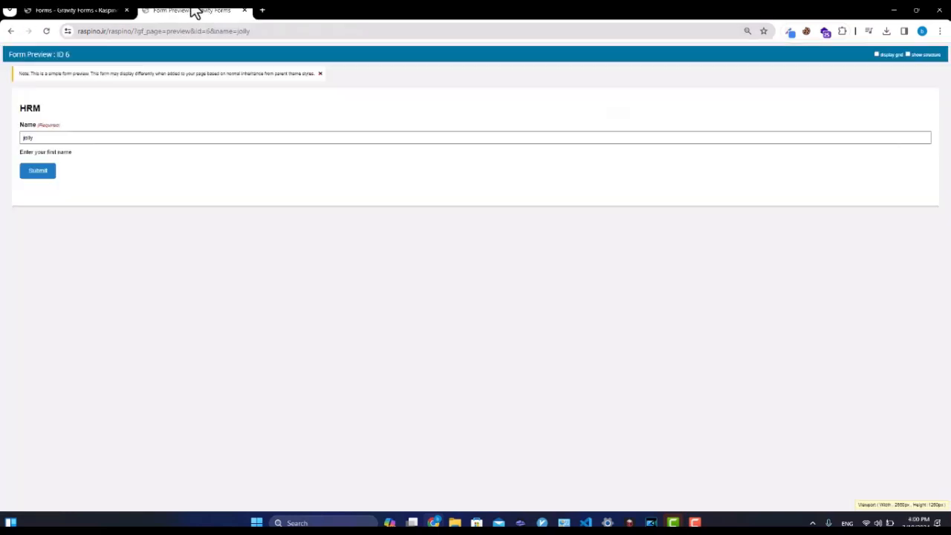
{"action": "left_click", "coordinate": [46, 31]}
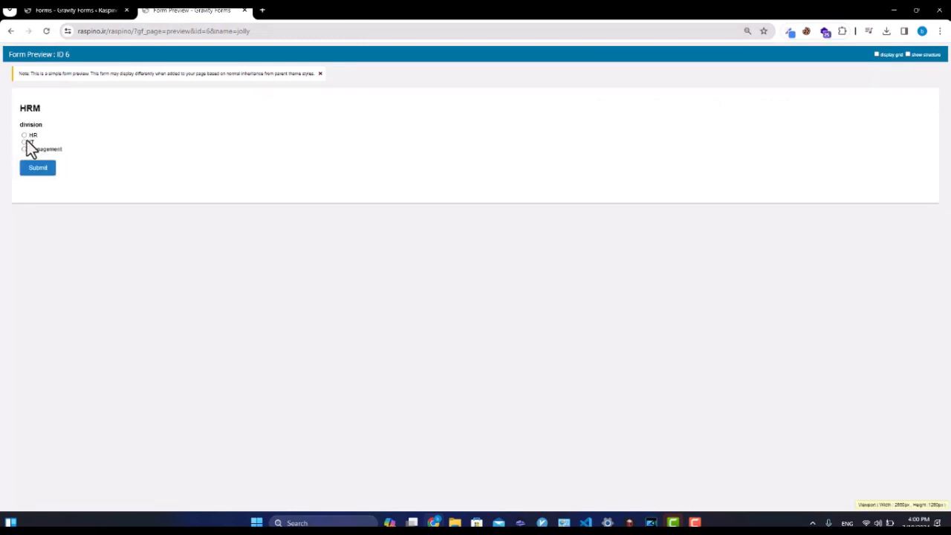
{"action": "left_click", "coordinate": [25, 143]}
{"action": "left_click", "coordinate": [30, 136]}
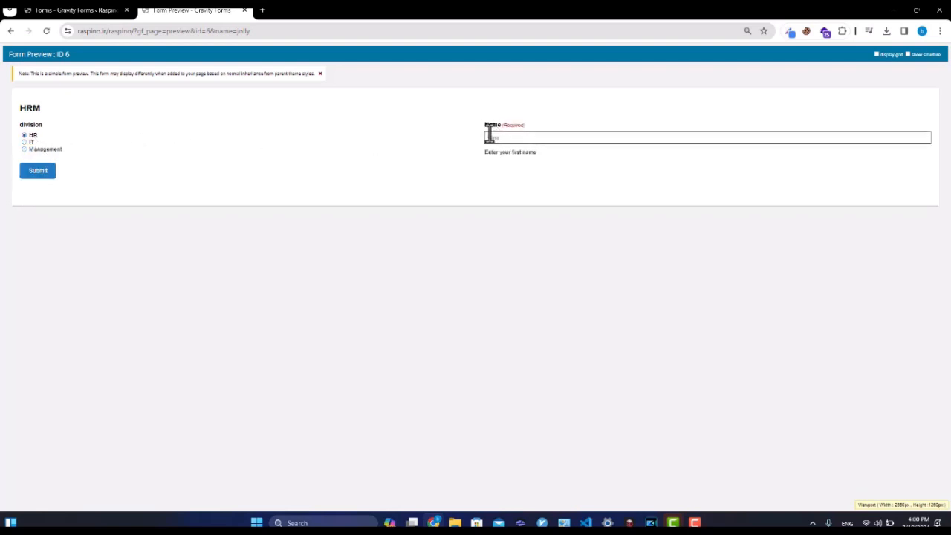
{"action": "left_click", "coordinate": [75, 10]}
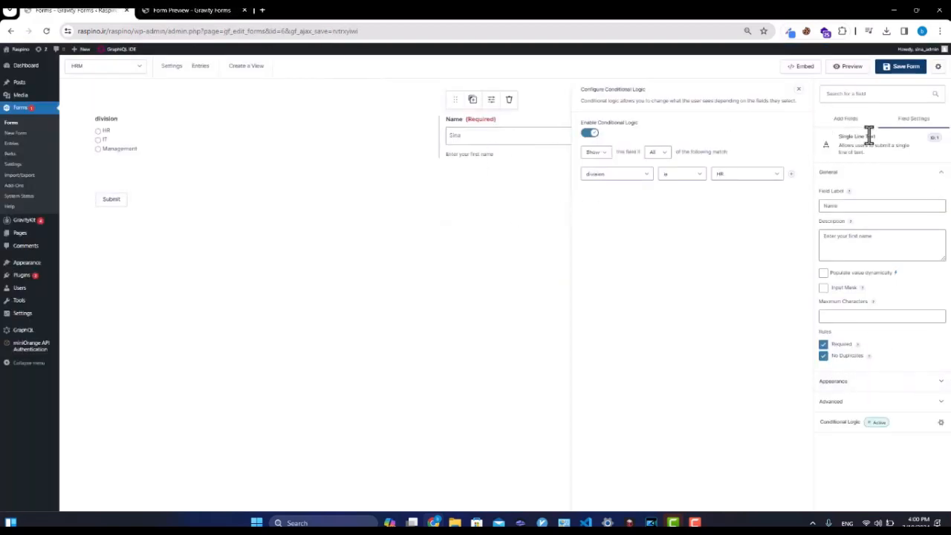
Select the Submit button on the canvas to close the Conditional Logic panel.
{"action": "left_click", "coordinate": [413, 212]}
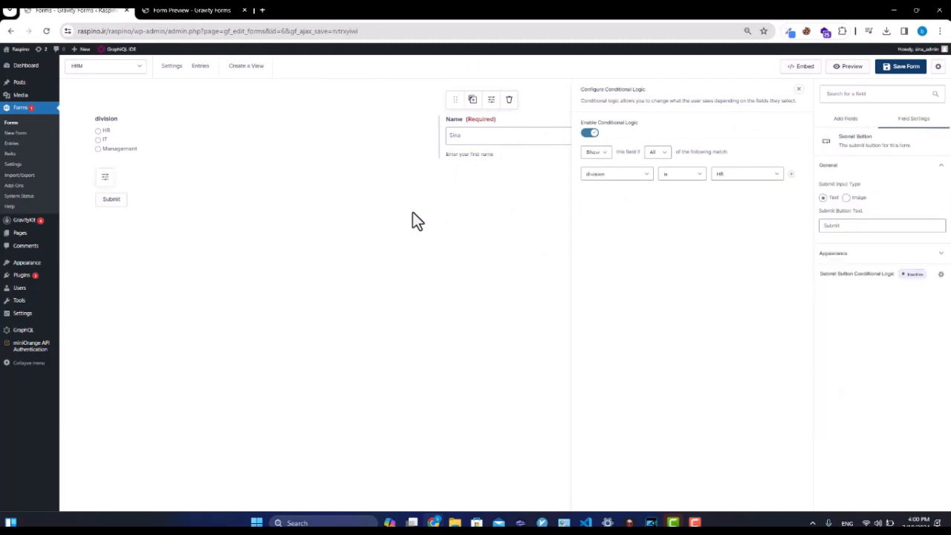